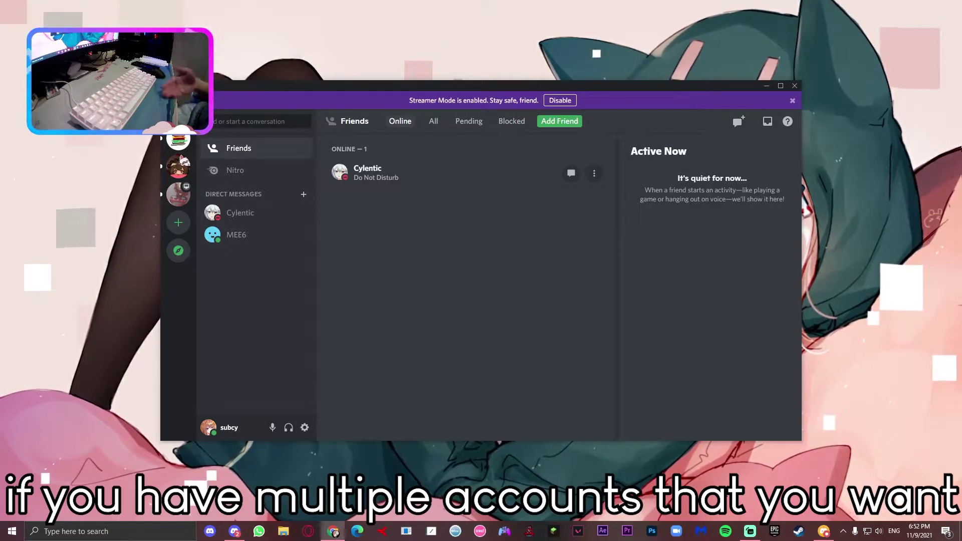
right_click(825, 534)
click(825, 489)
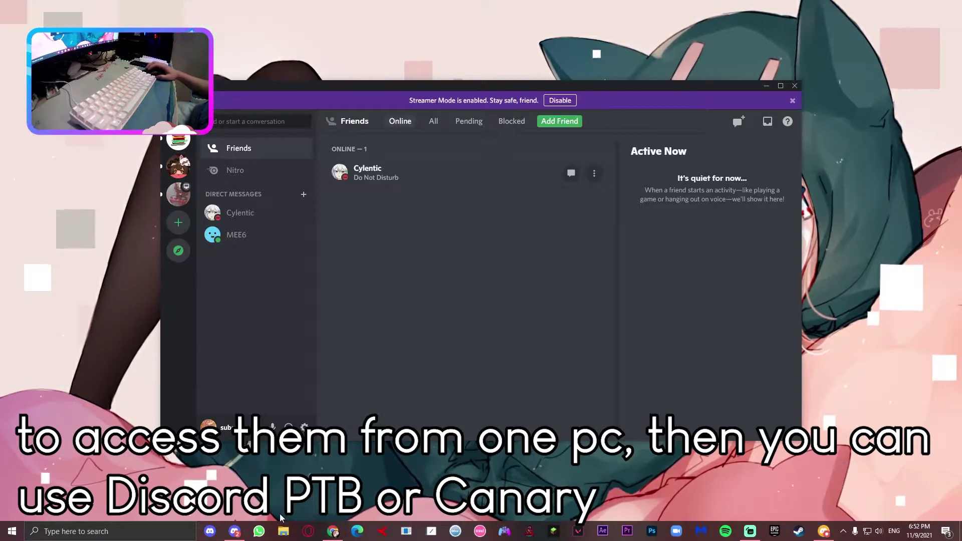
mouse_move(210, 529)
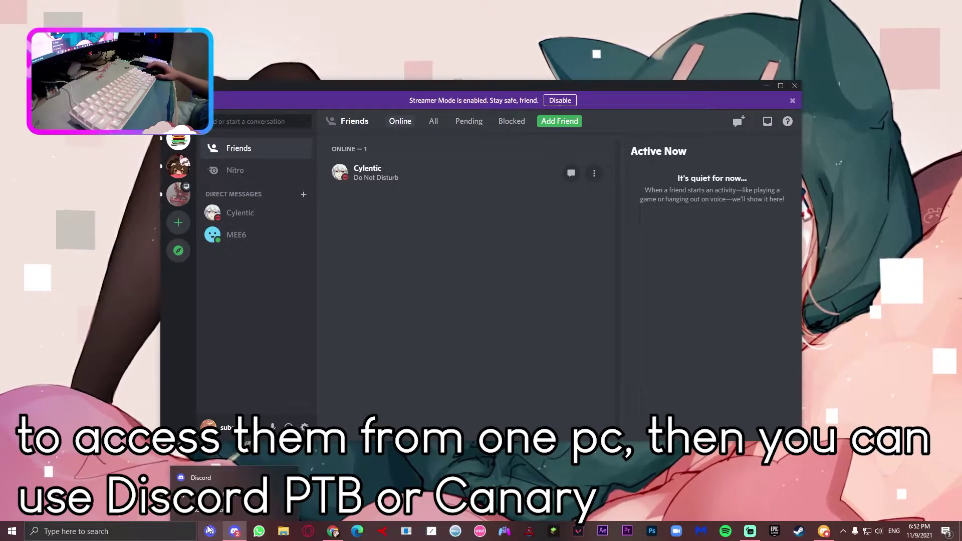
right_click(824, 532)
click(851, 500)
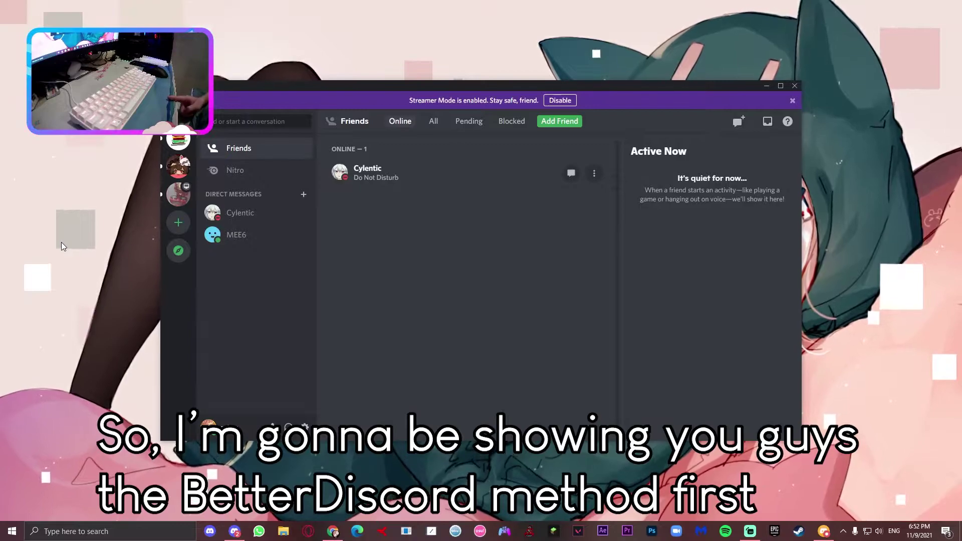
click(332, 530)
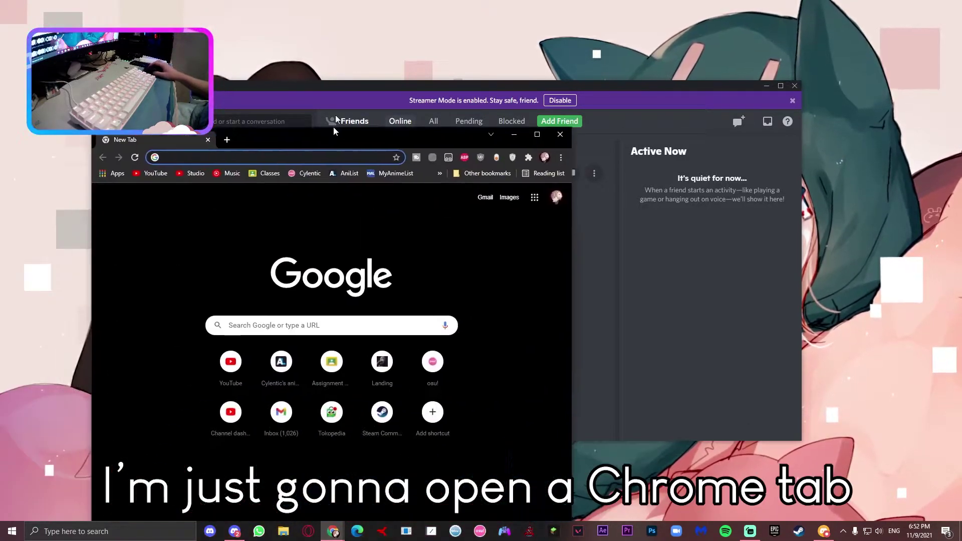
double_click(334, 131)
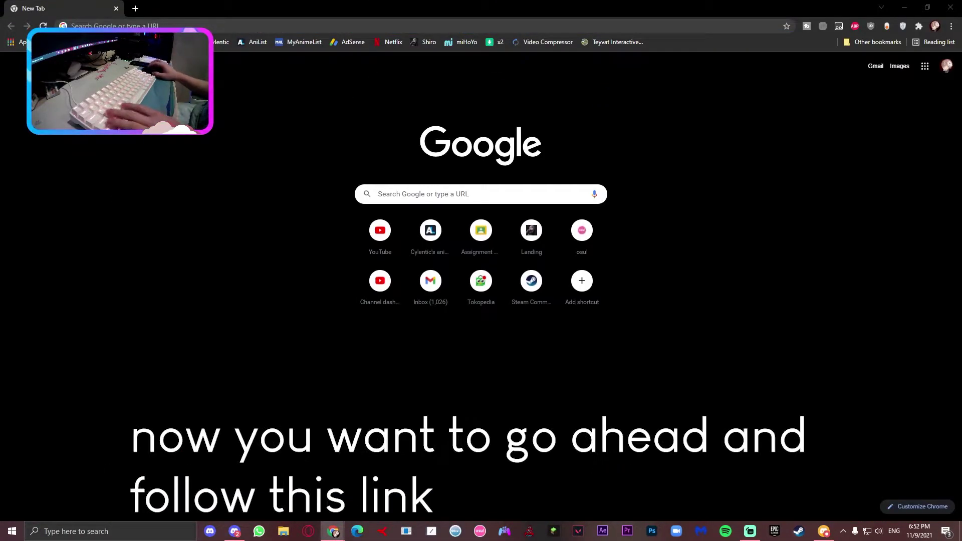
text(https://betterdiscord.app/)
key(Return)
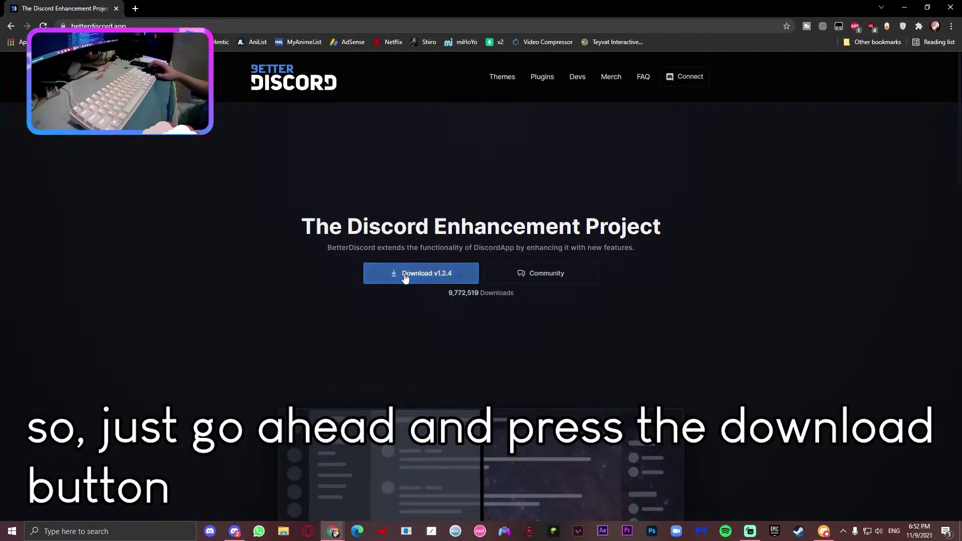
click(423, 275)
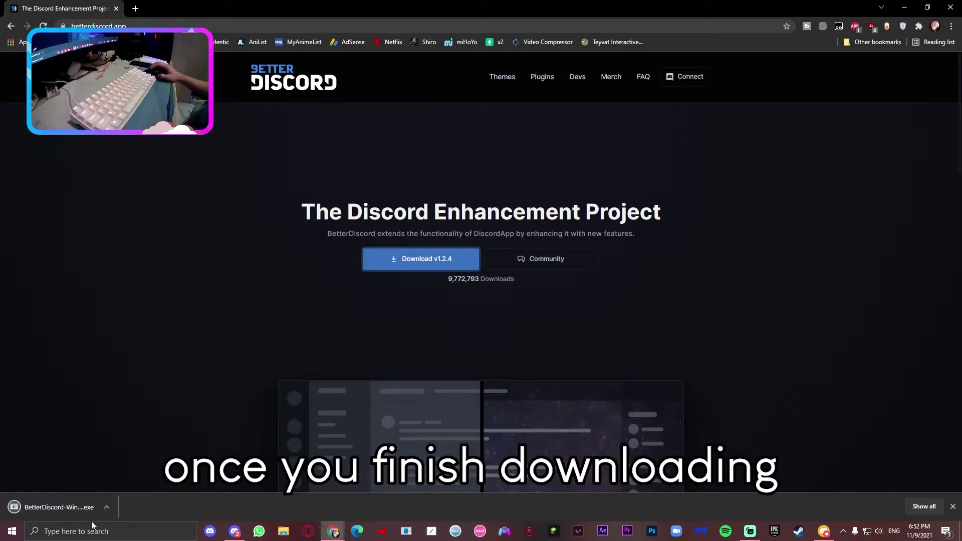
Run the downloaded BetterDiscord-Windows.exe installer and accept its license agreement
click(100, 506)
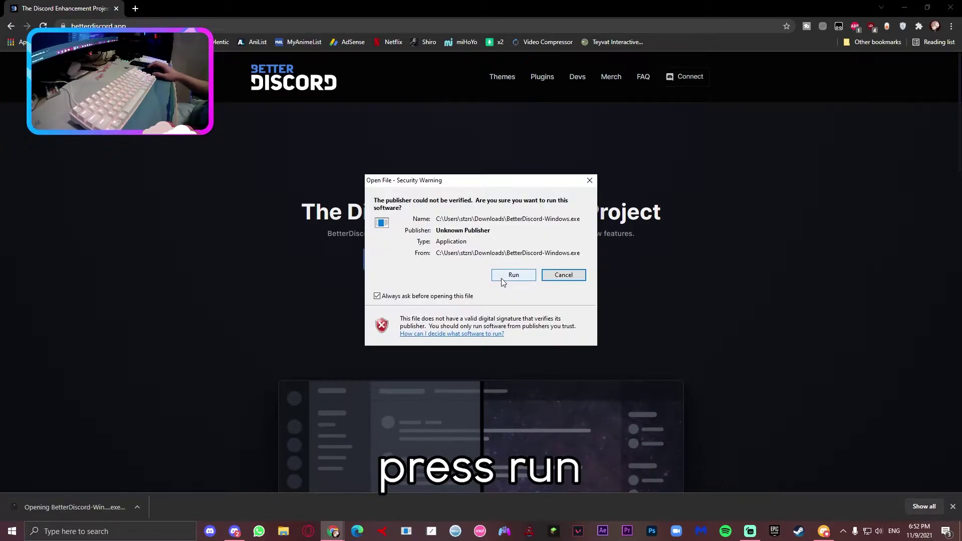
click(514, 275)
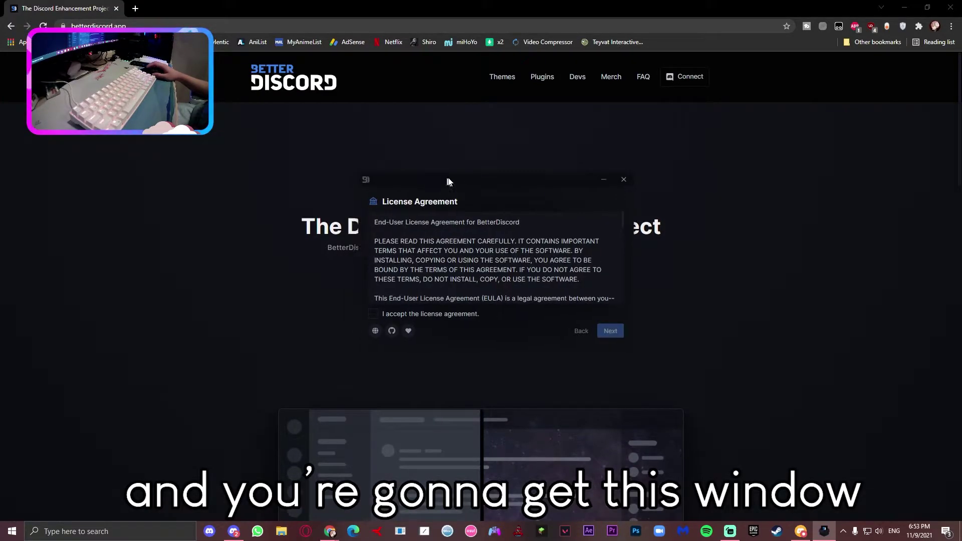
drag(447, 181, 415, 183)
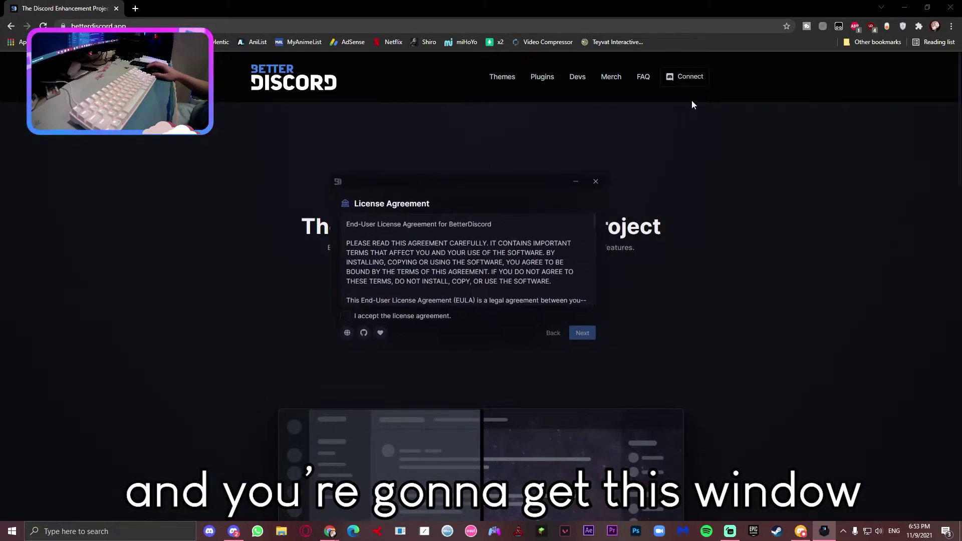
click(384, 320)
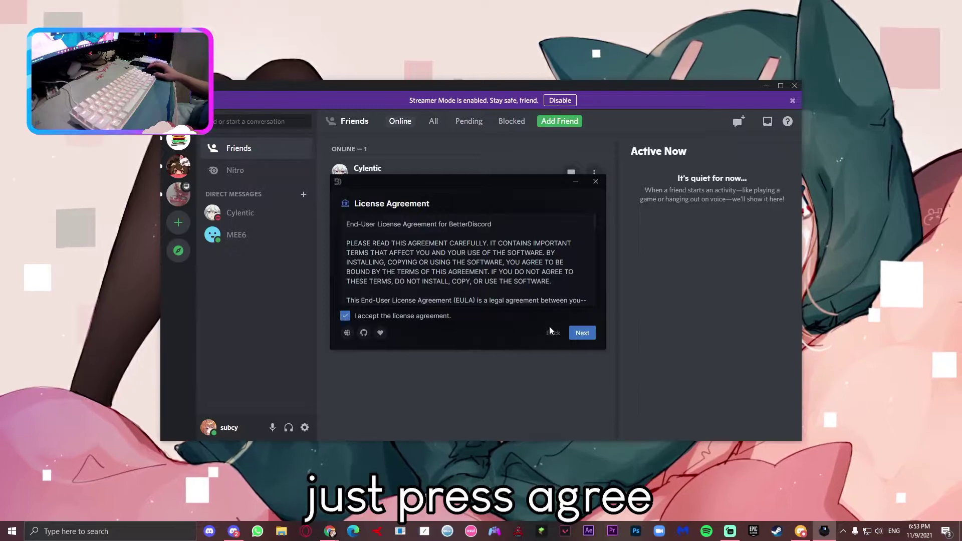
click(581, 333)
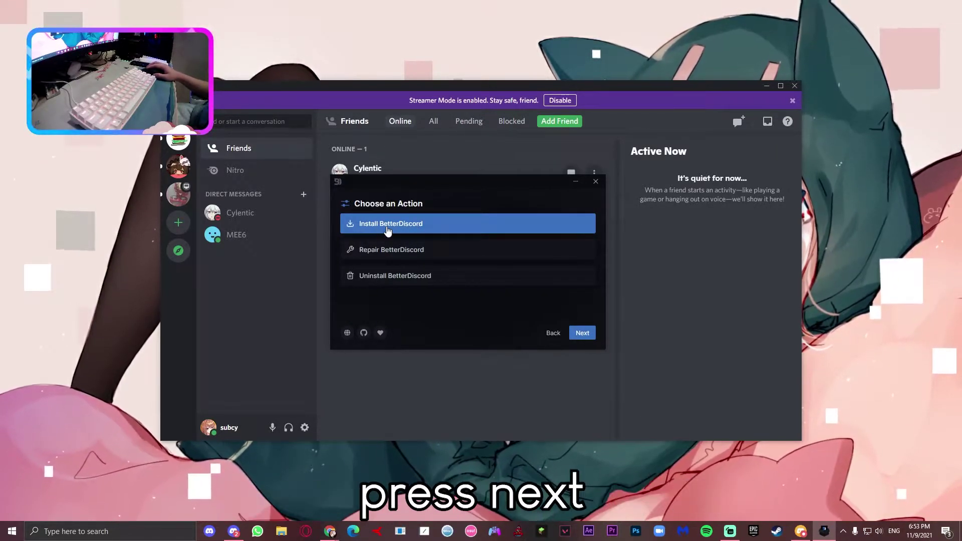
Install BetterDiscord into the Discord Canary version and close the installer
click(581, 333)
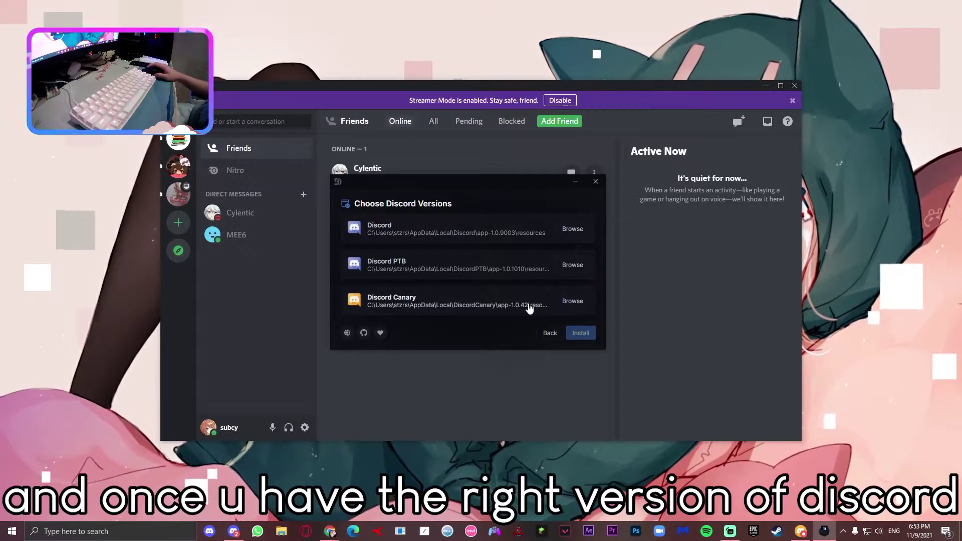
click(549, 306)
click(581, 333)
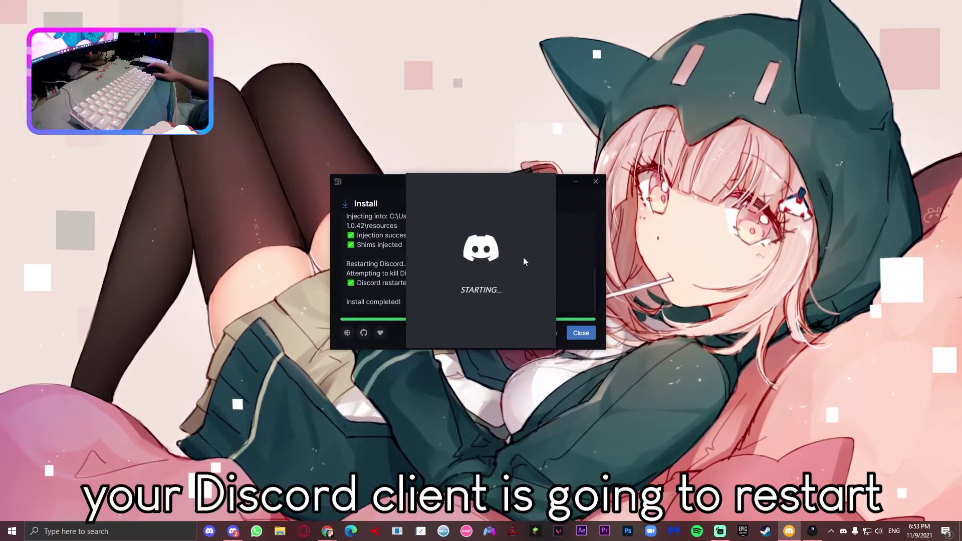
click(581, 333)
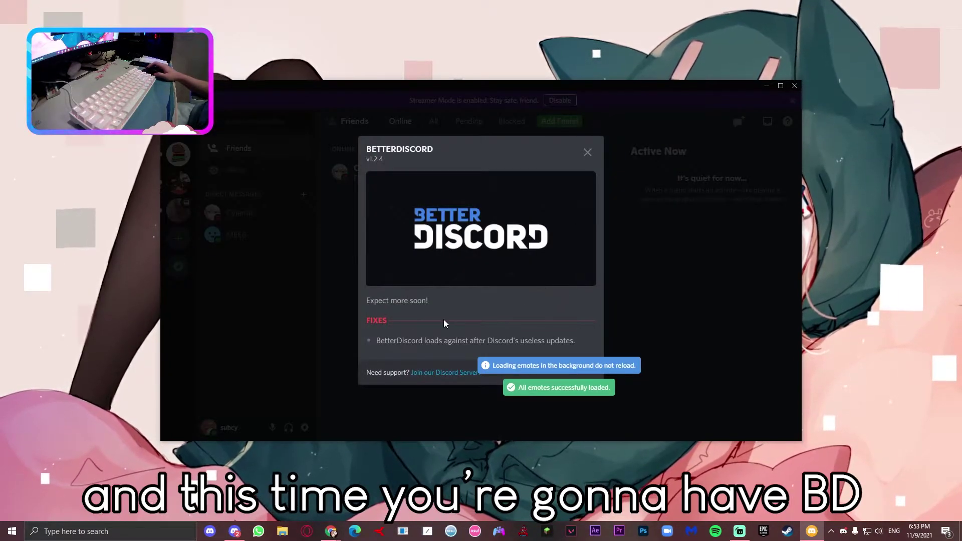
Examine the BetterDiscord section of Discord's user settings, including its Settings, Emotes, Custom CSS, Plugins and Themes pages
click(304, 426)
click(304, 427)
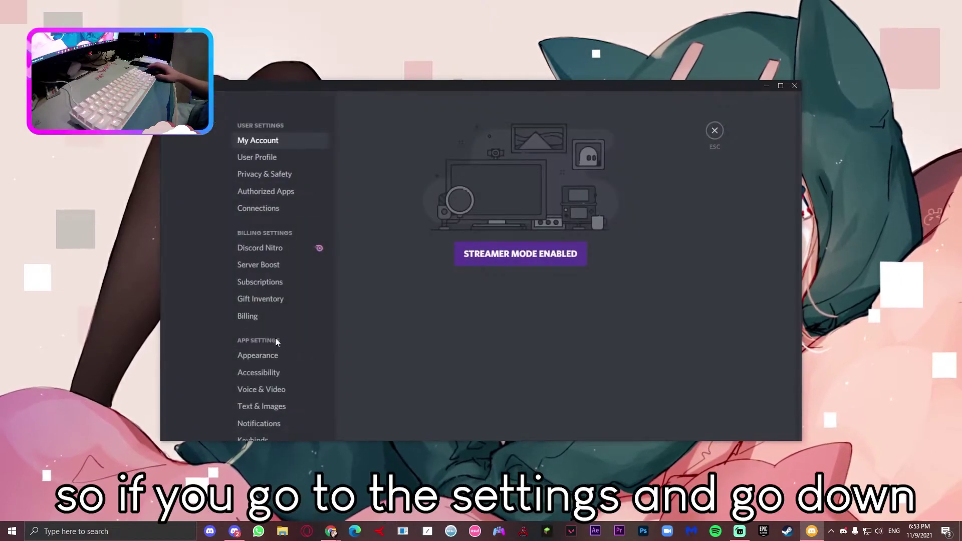
scroll(293, 325, down, 8)
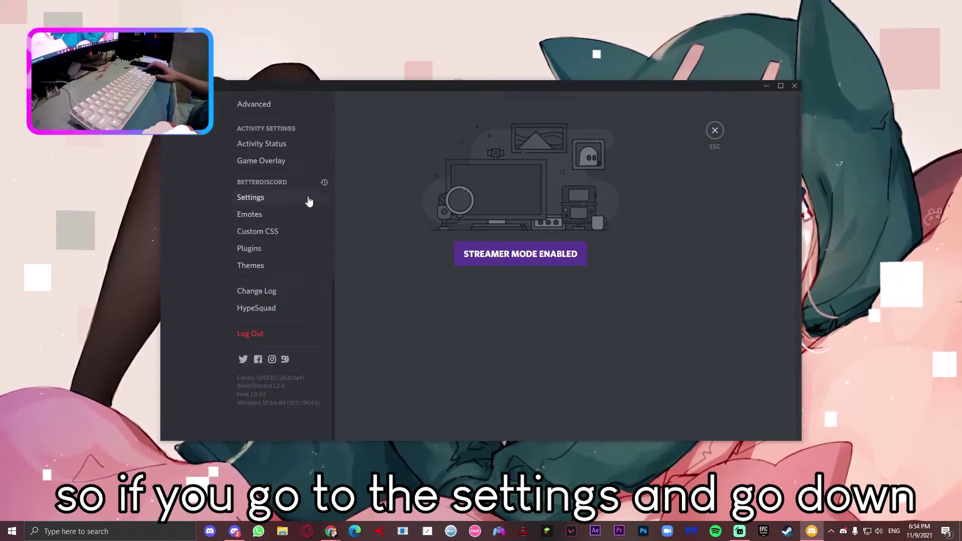
click(279, 207)
click(280, 214)
click(292, 263)
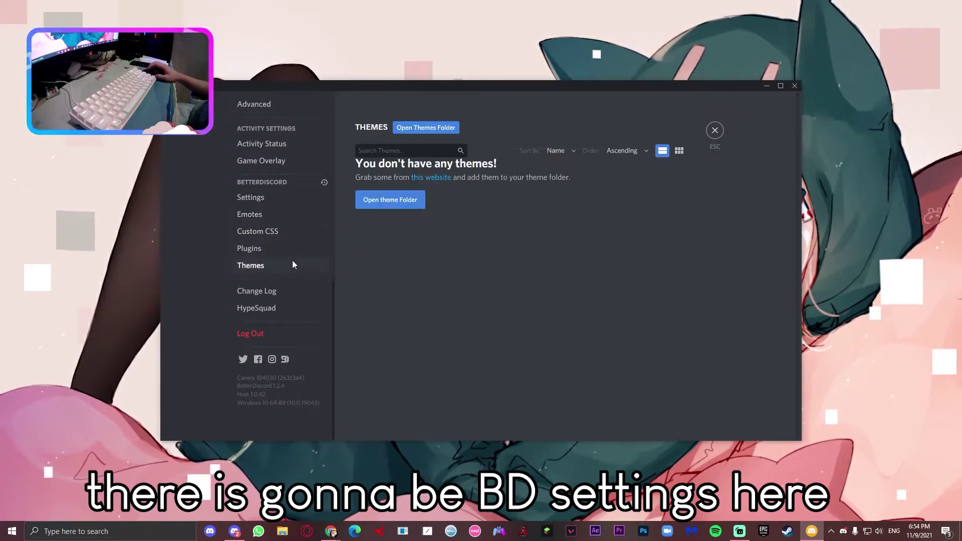
click(300, 232)
click(301, 253)
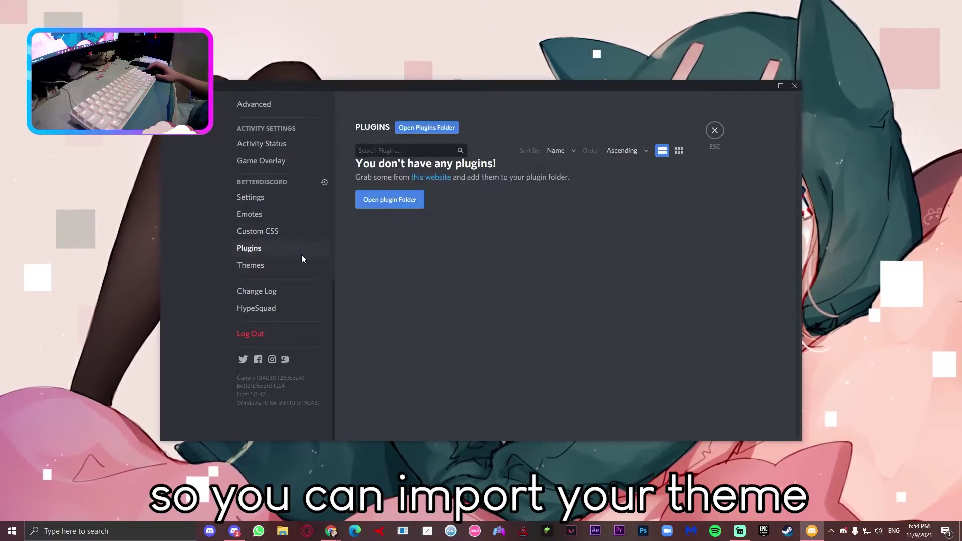
click(272, 214)
click(275, 198)
click(276, 248)
click(273, 265)
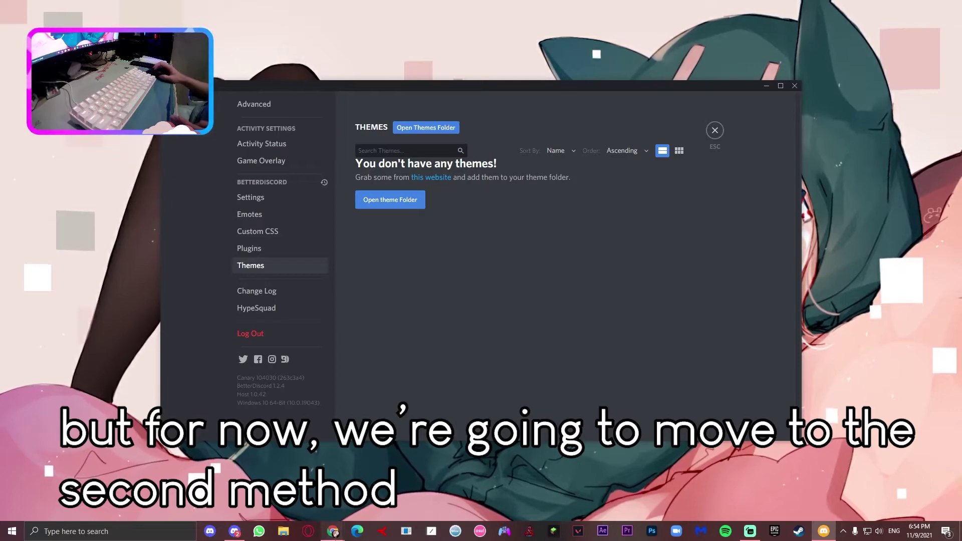
Leave the Discord user settings and minimize the browser window showing the BetterDiscord site
mouse_move(333, 529)
click(324, 499)
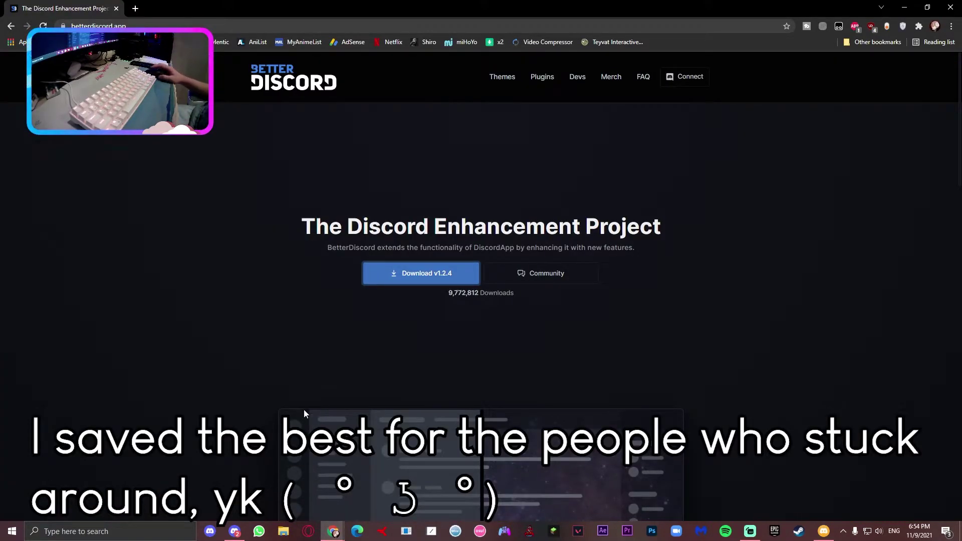
click(823, 531)
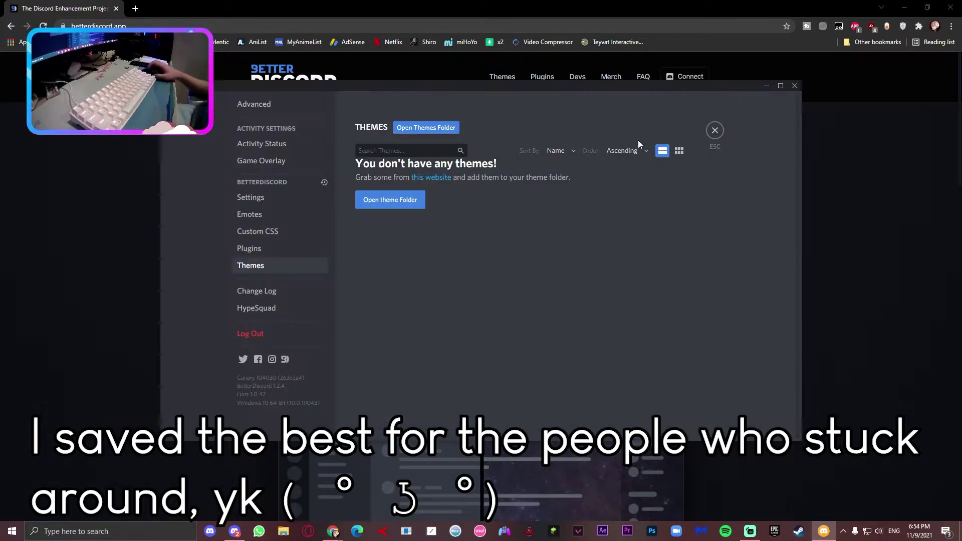
key(Escape)
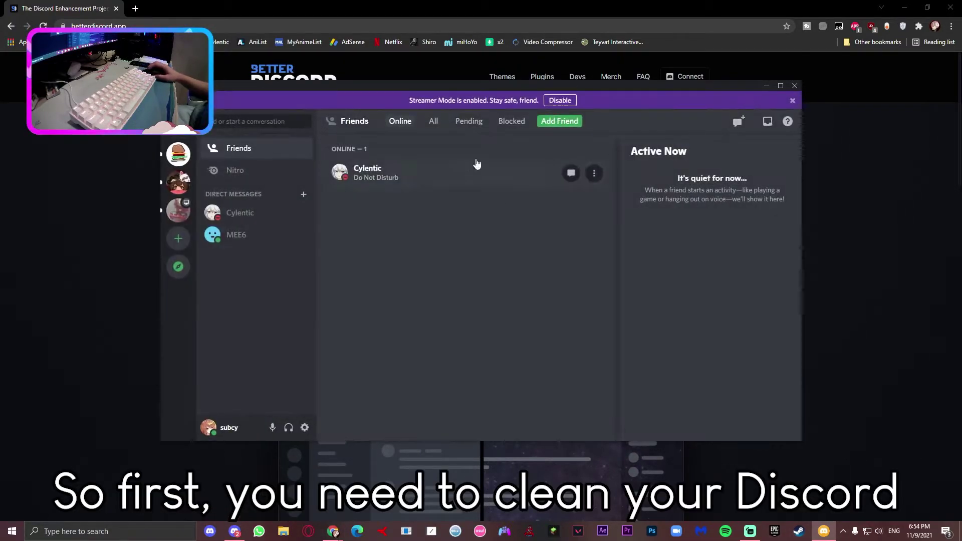
click(881, 7)
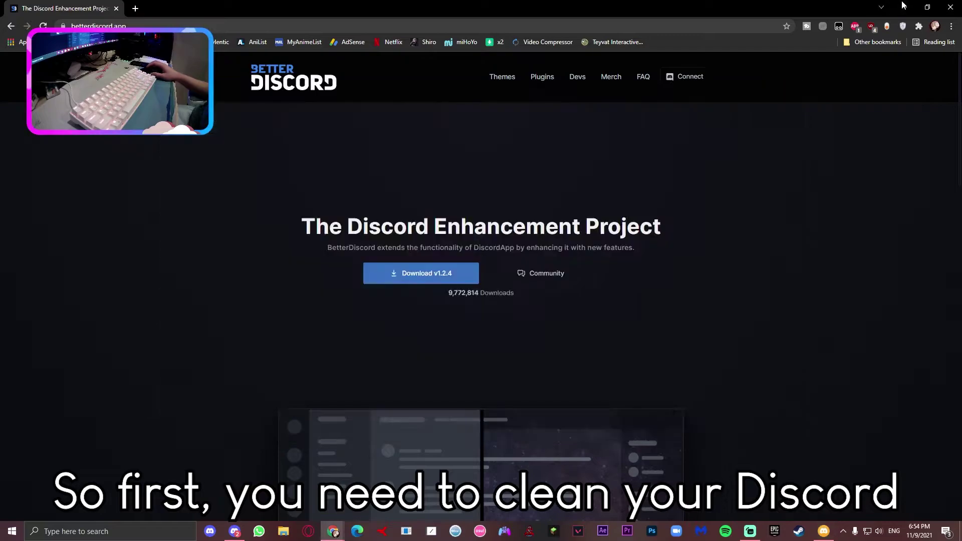
click(903, 7)
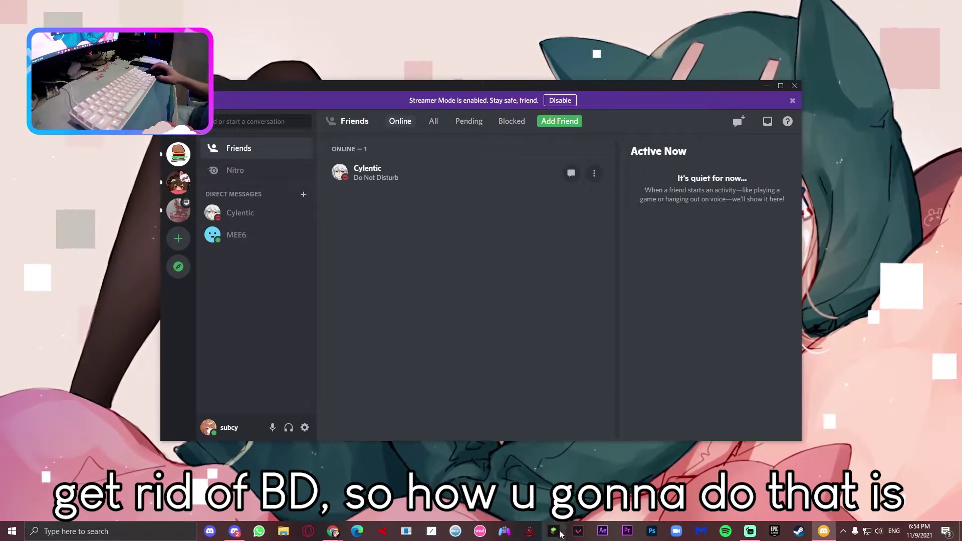
Run BetterDiscord-Windows.exe again from Chrome's download history and accept the license agreement
click(333, 532)
key(ctrl+j)
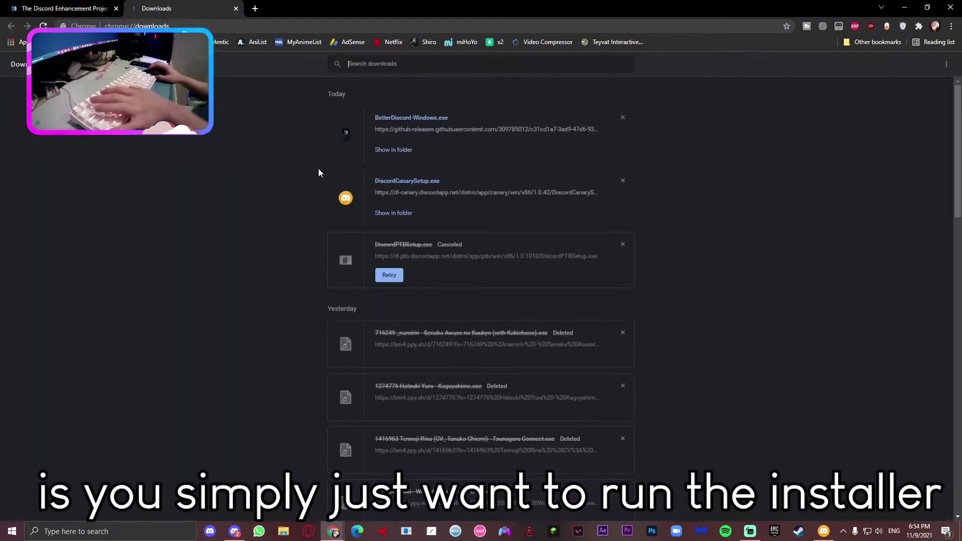
click(393, 116)
click(523, 278)
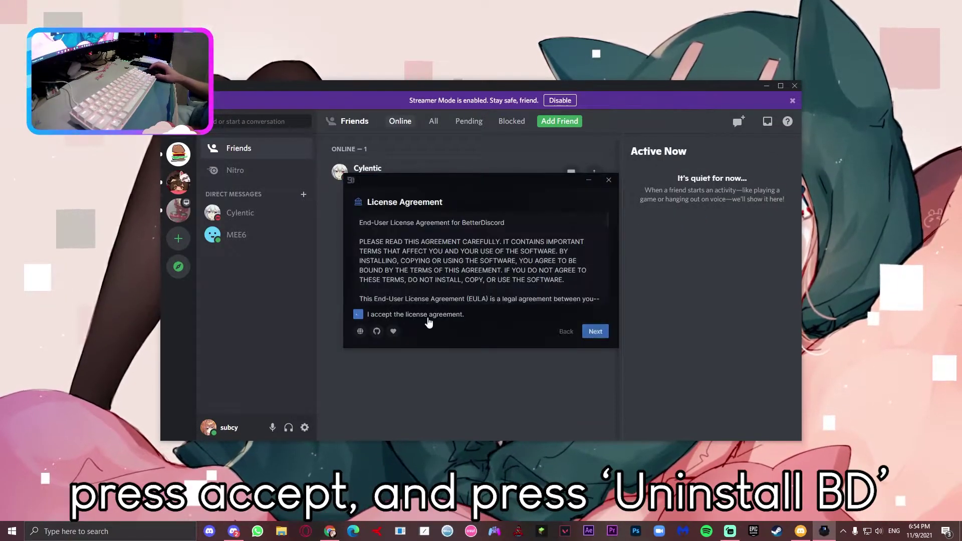
click(596, 333)
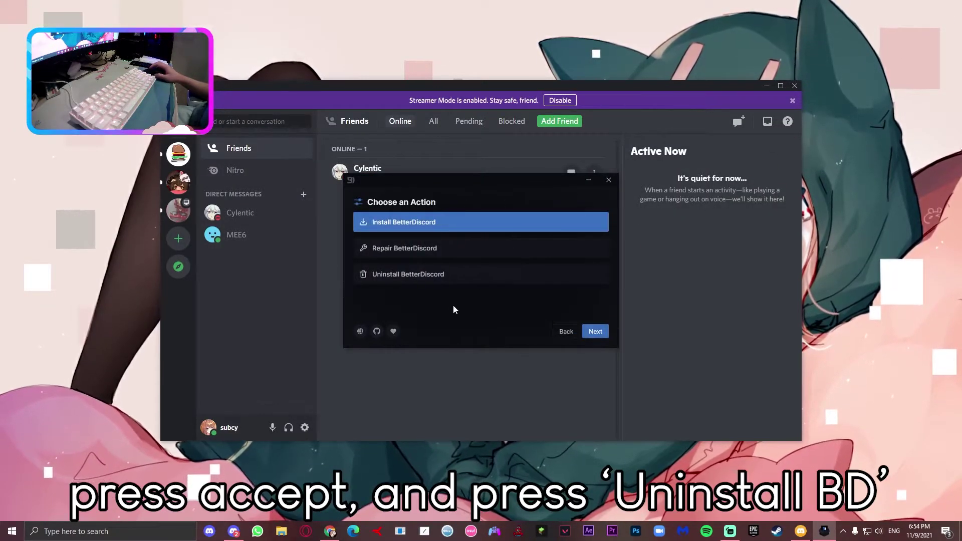
Uninstall BetterDiscord from the Discord Canary version and close the installer
click(416, 280)
click(594, 332)
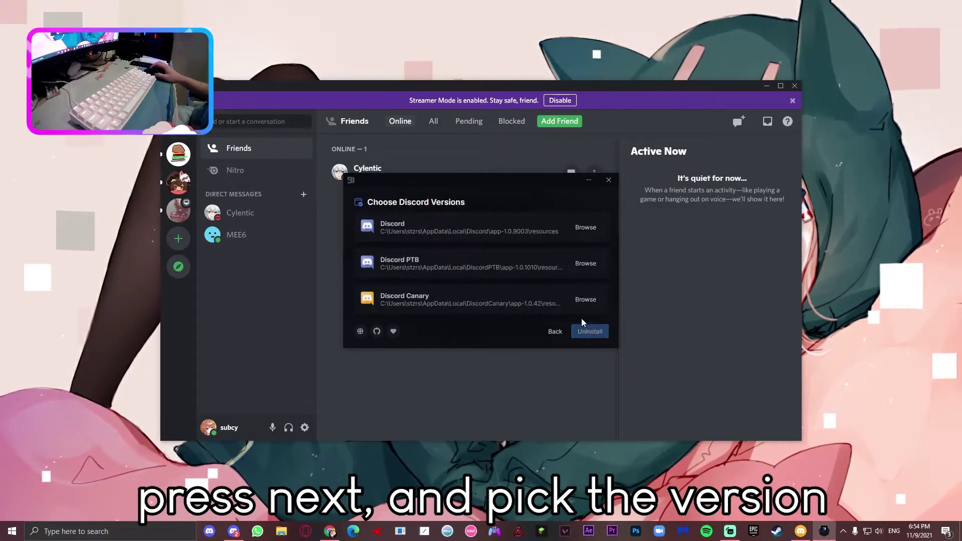
click(401, 295)
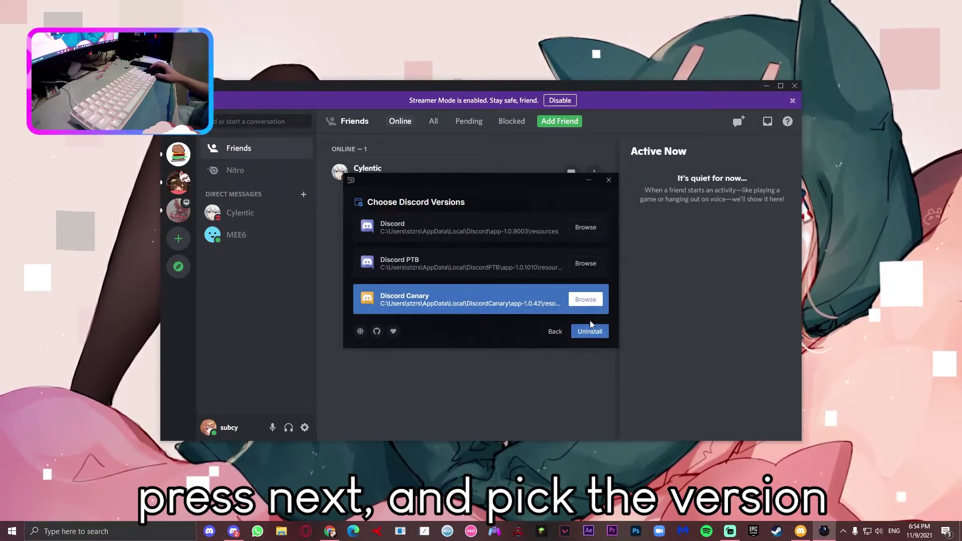
click(594, 331)
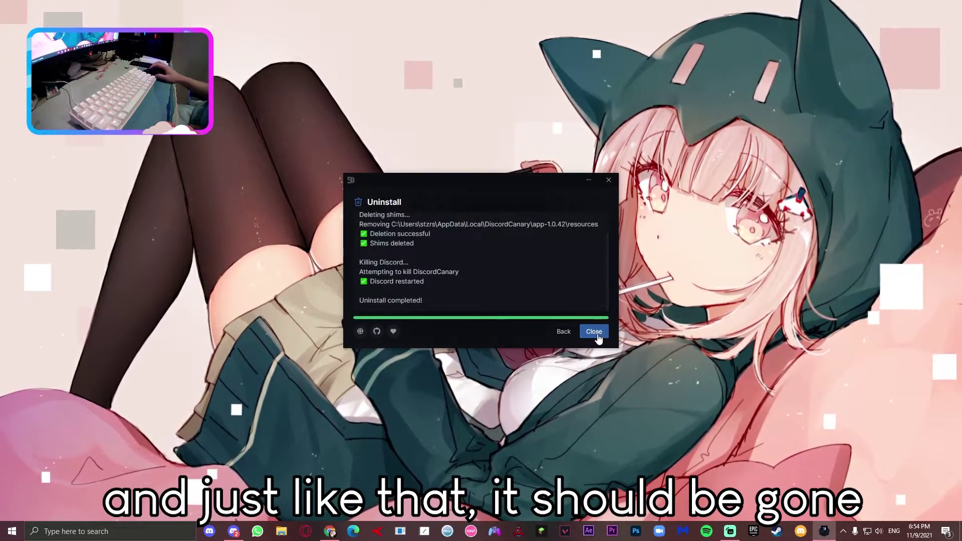
click(594, 331)
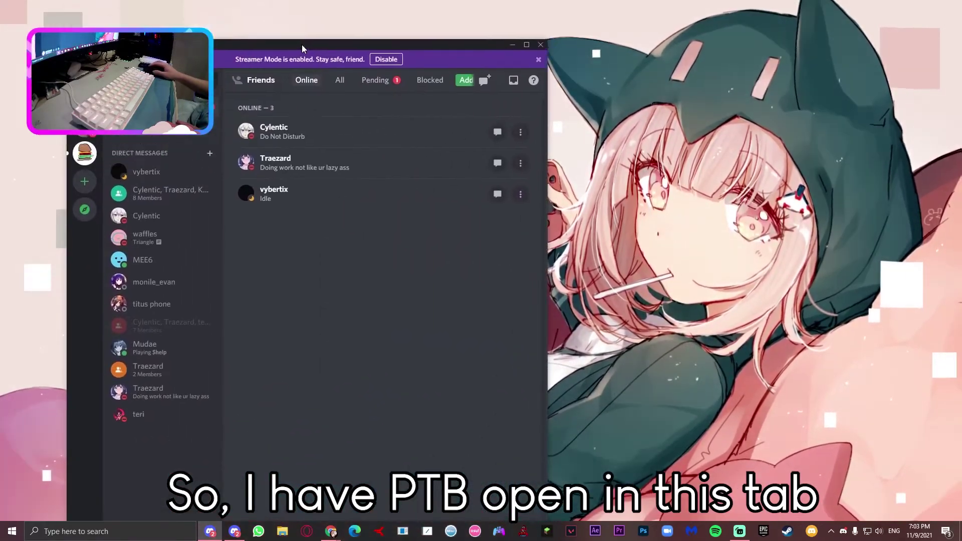
drag(302, 49, 377, 109)
drag(438, 104, 456, 378)
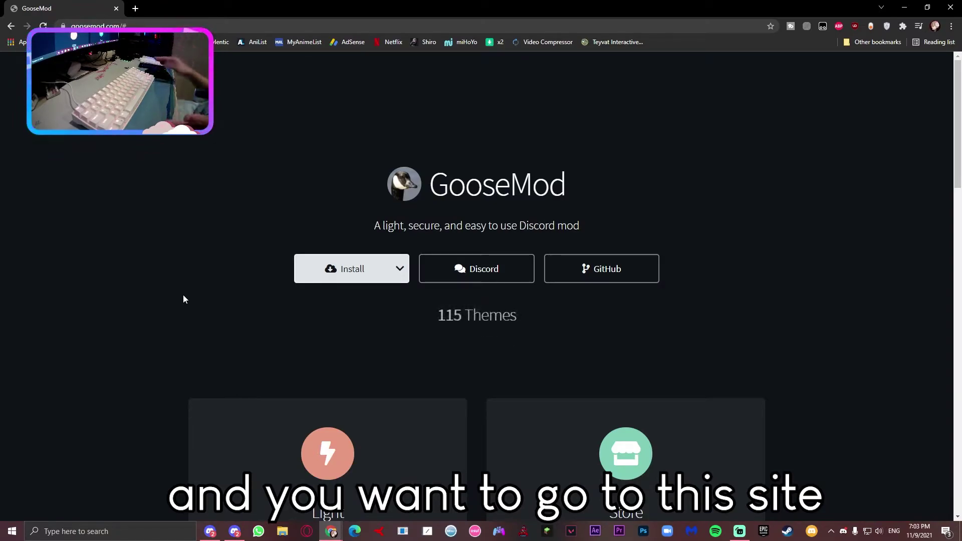
Download the GooseMod desktop installer script for the PTB channel of Discord
click(350, 263)
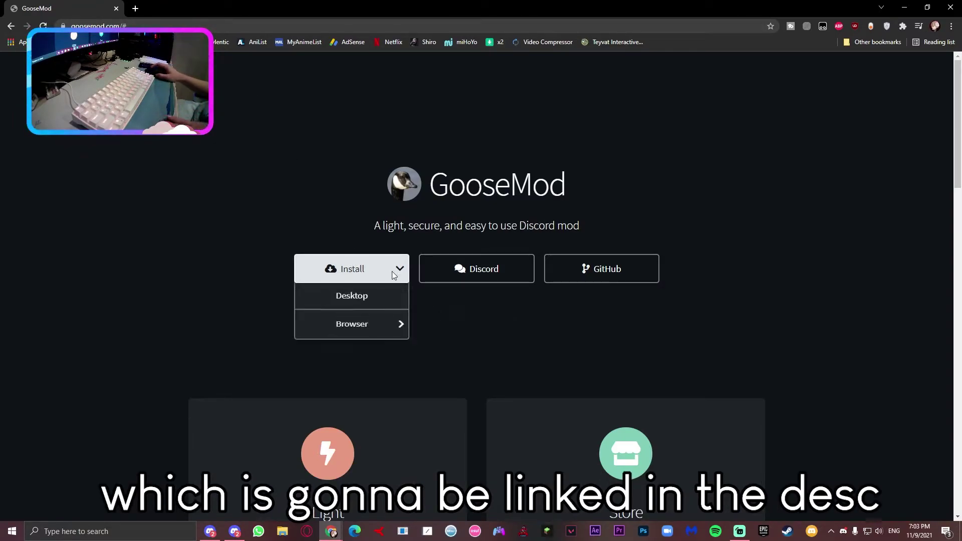
click(352, 297)
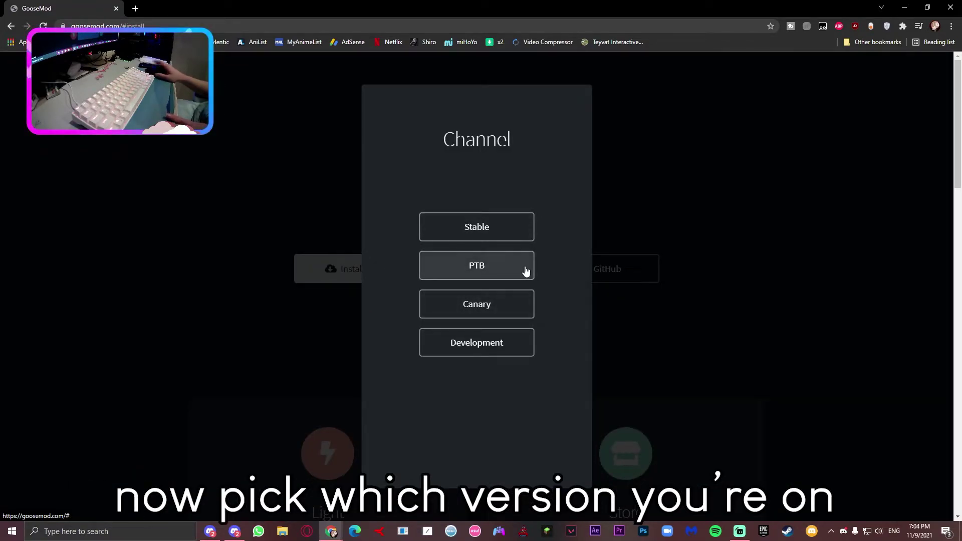
right_click(503, 266)
right_click(228, 535)
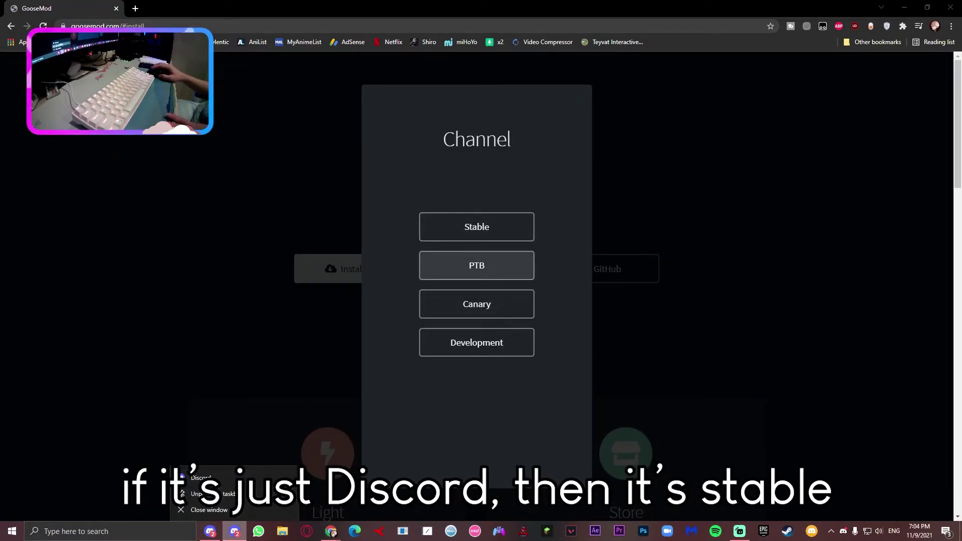
click(503, 405)
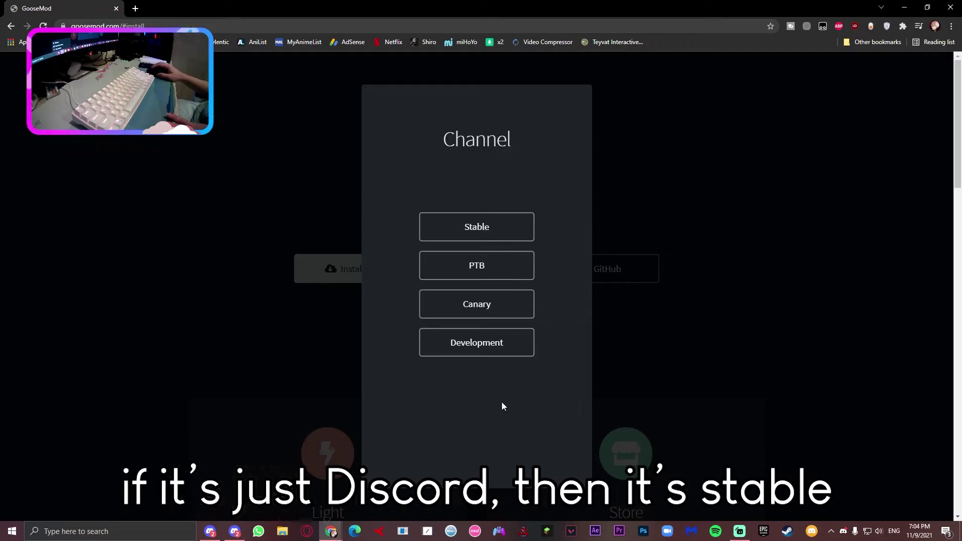
click(485, 266)
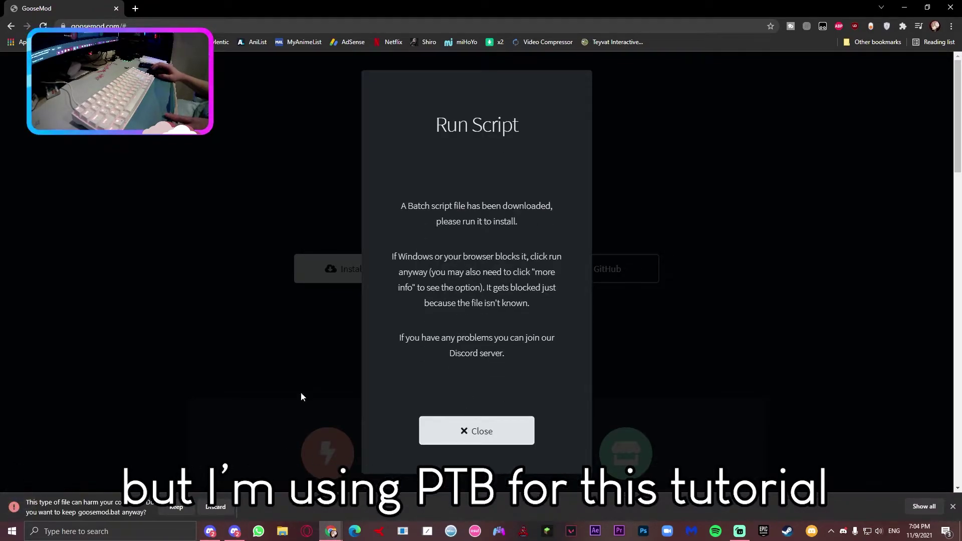
Close the Run Script notice, keep the downloaded goosemod.bat and run it to install GooseMod
click(493, 439)
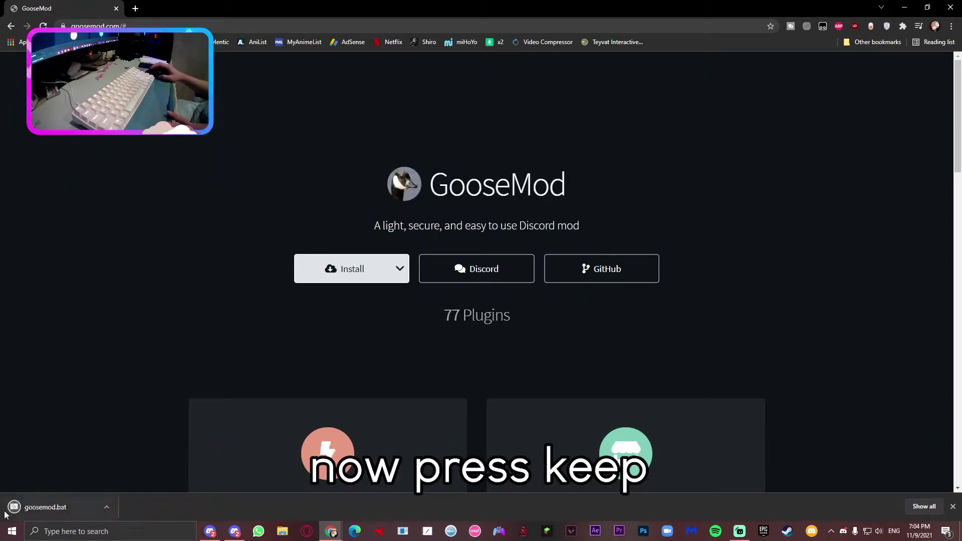
click(6, 514)
click(515, 275)
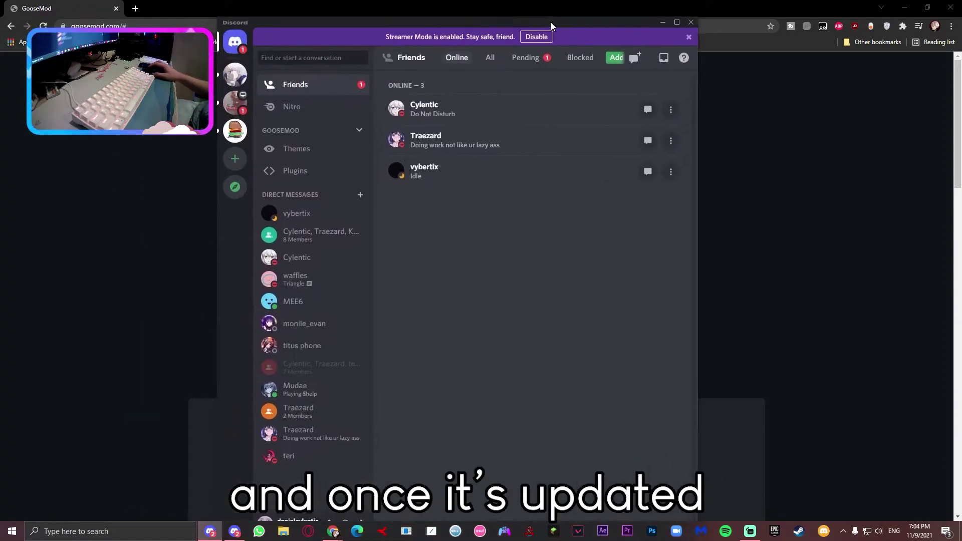
Decline the GooseMod tour, maximize the Discord window and look into the GooseMod Plugins and Themes stores
drag(554, 19, 580, 63)
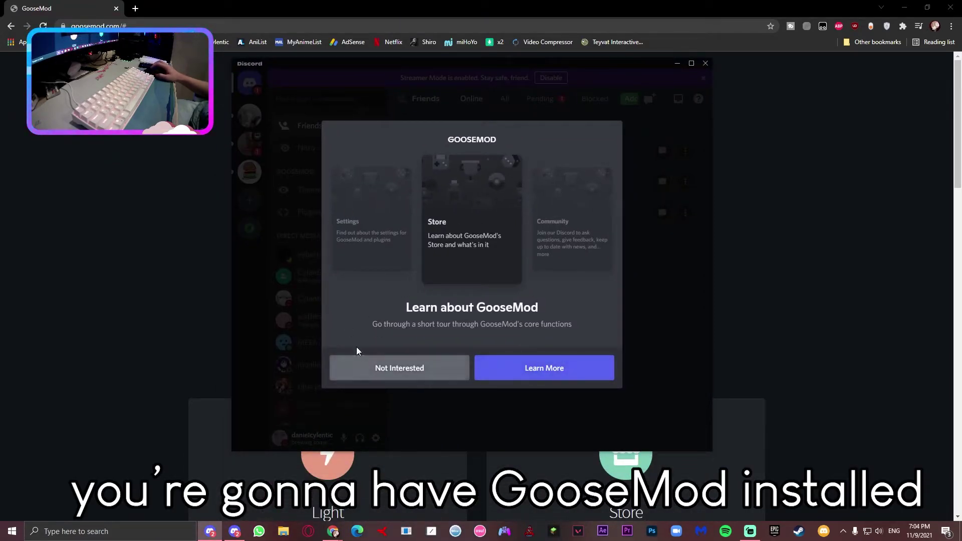
click(434, 365)
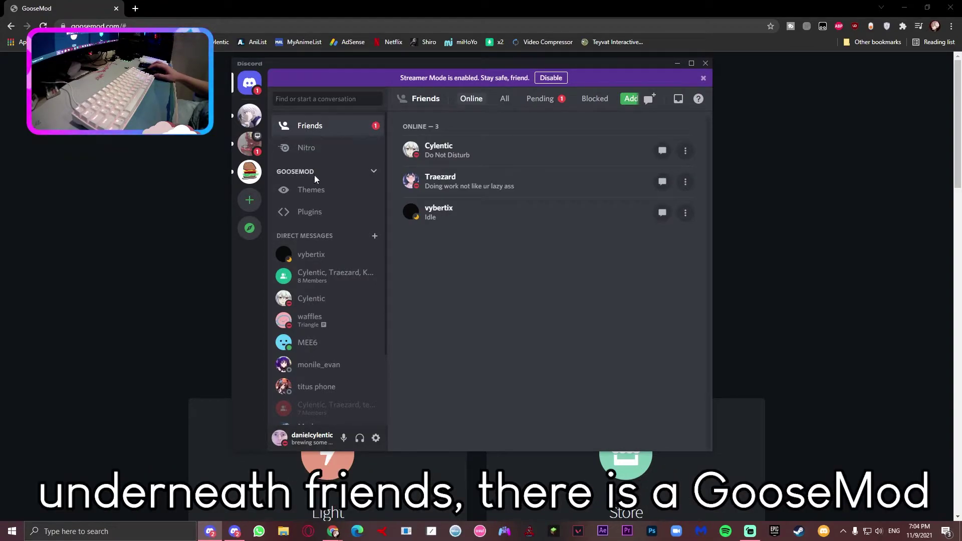
click(340, 191)
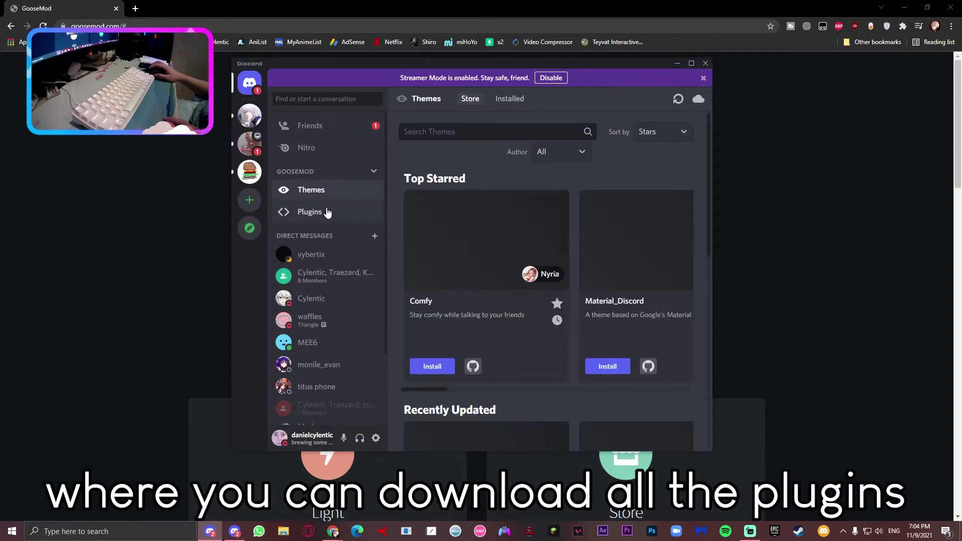
click(690, 64)
click(100, 153)
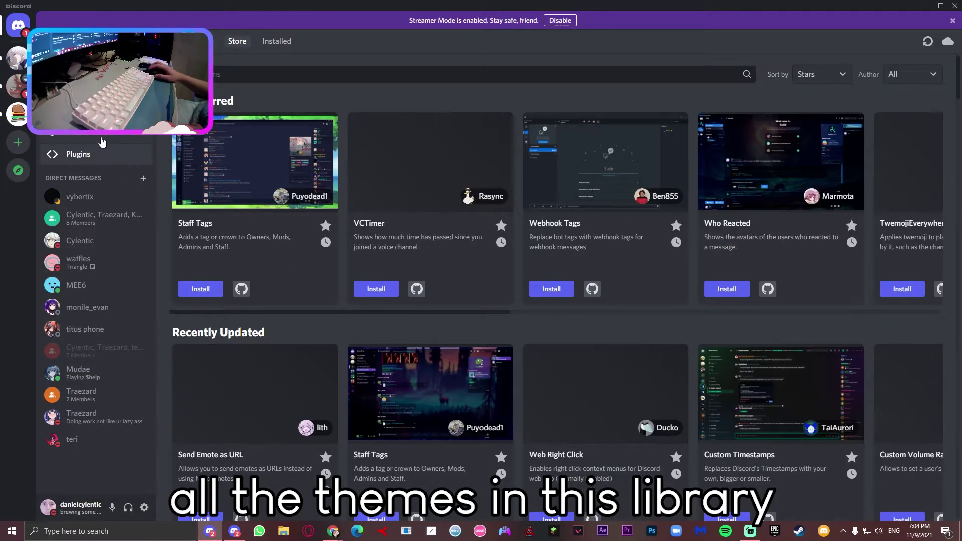
click(101, 142)
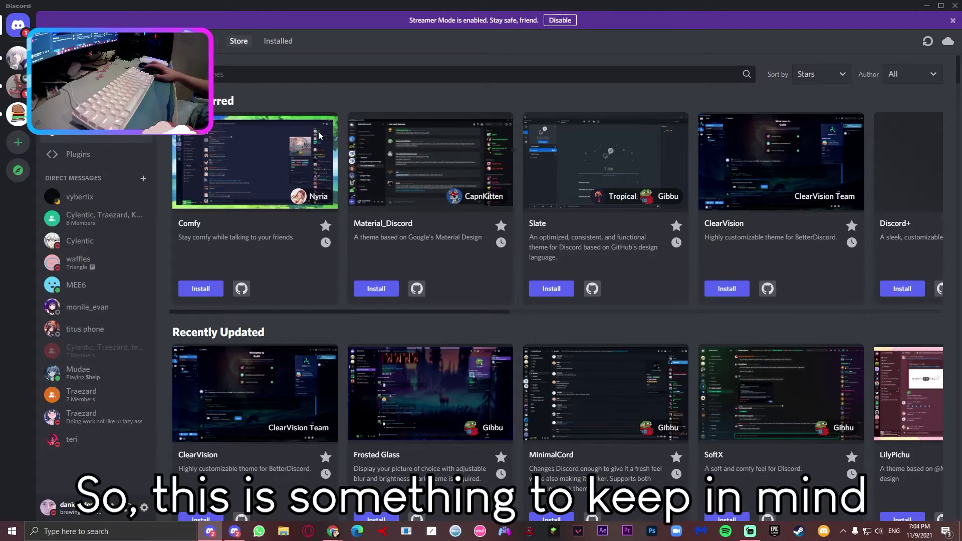
Browse the GooseMod theme store and install the Tranquil theme
scroll(383, 396, down, 6)
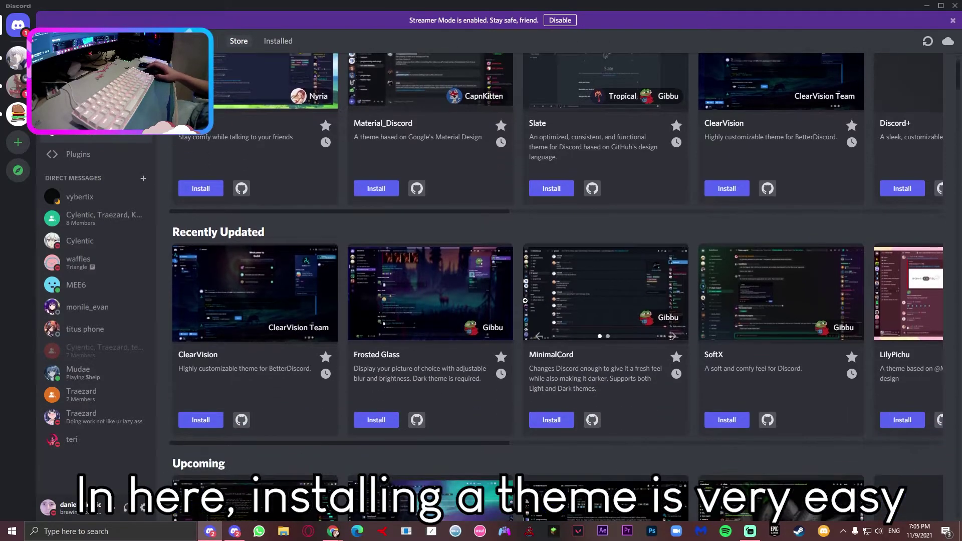
scroll(383, 397, up, 3)
scroll(382, 392, down, 15)
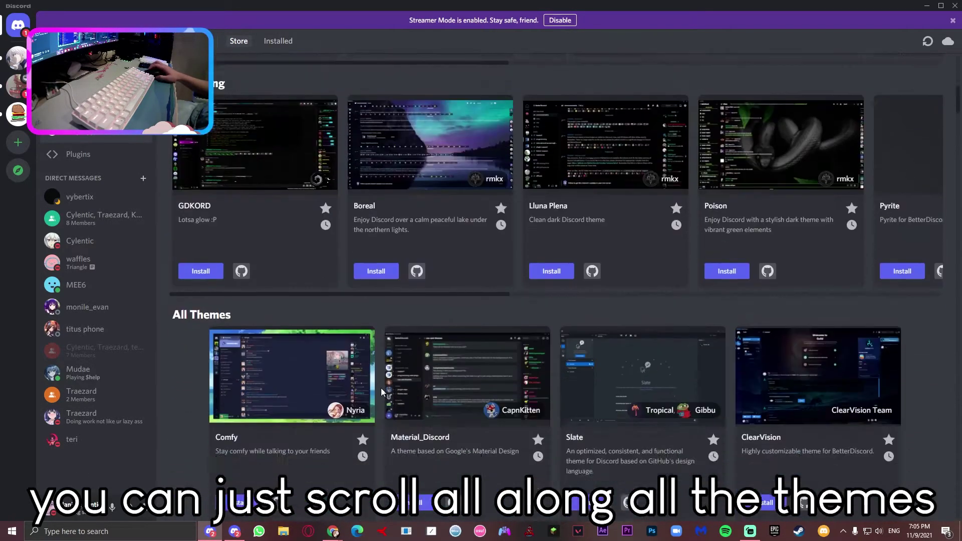
scroll(274, 320, up, 12)
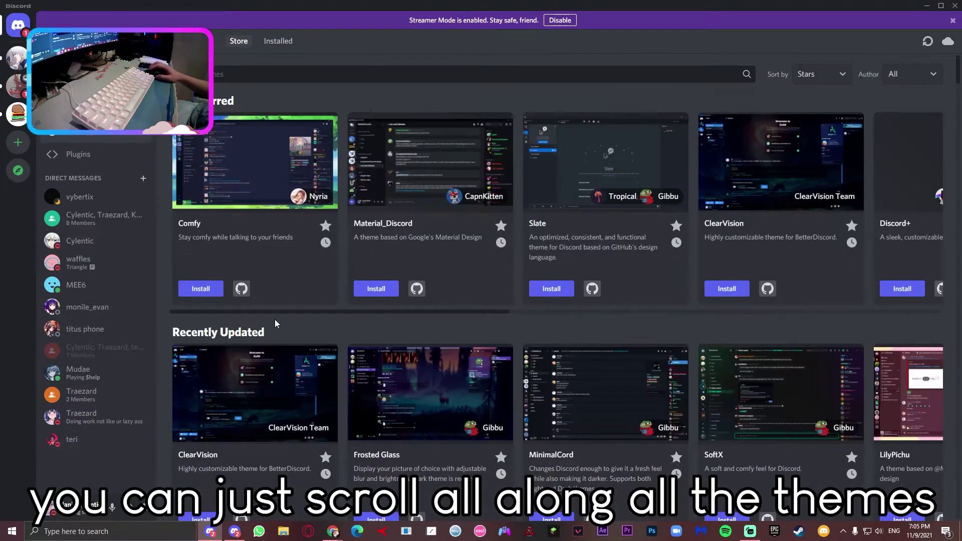
scroll(290, 271, down, 1)
scroll(305, 293, up, 1)
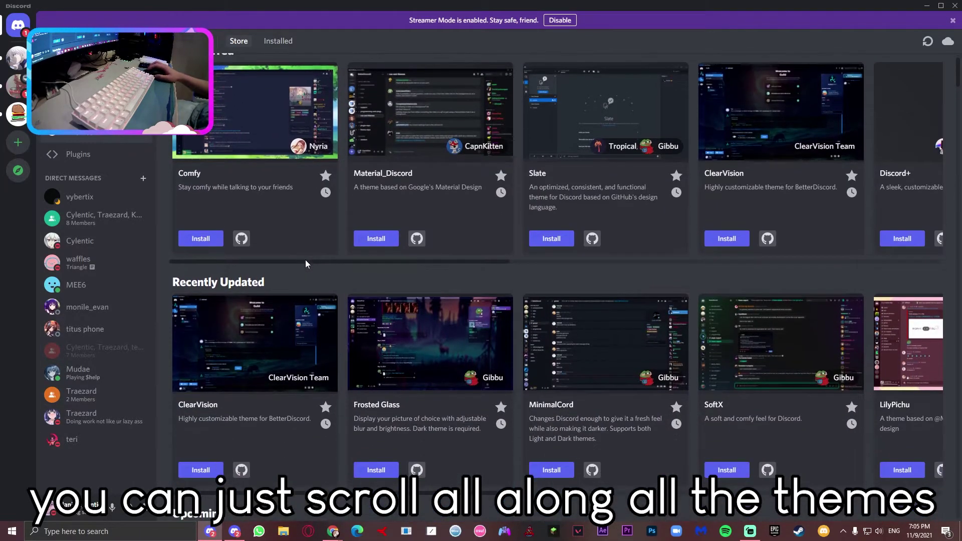
scroll(336, 300, right, 1)
scroll(619, 491, right, 6)
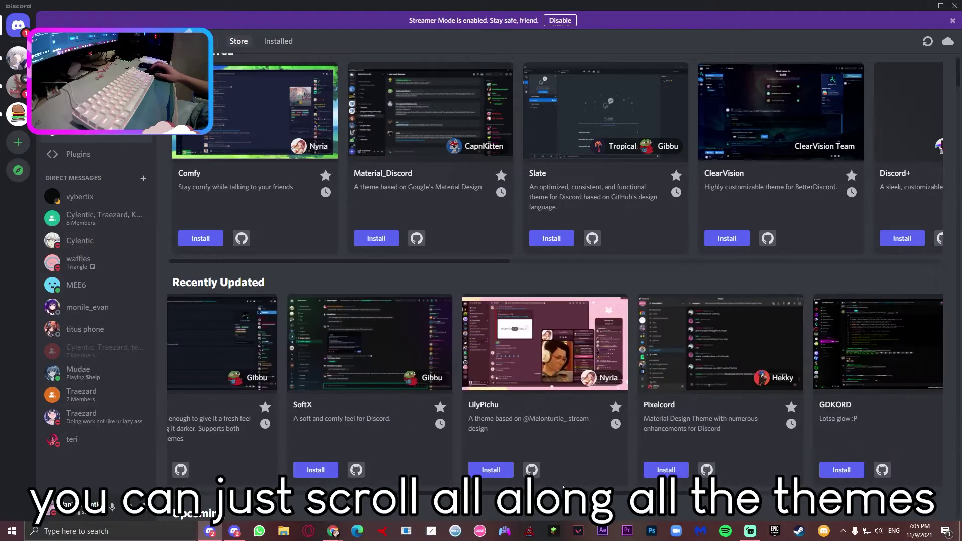
scroll(619, 491, right, 4)
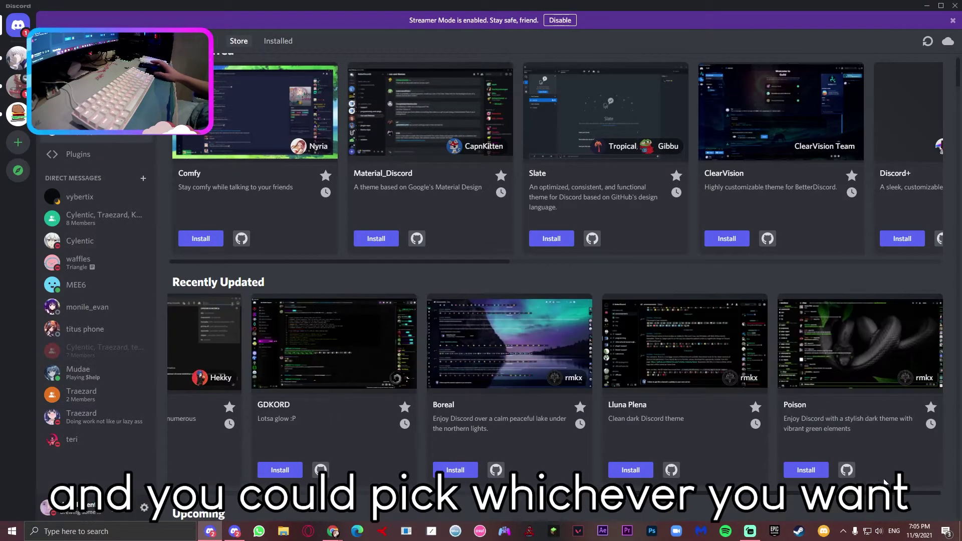
scroll(509, 324, up, 1)
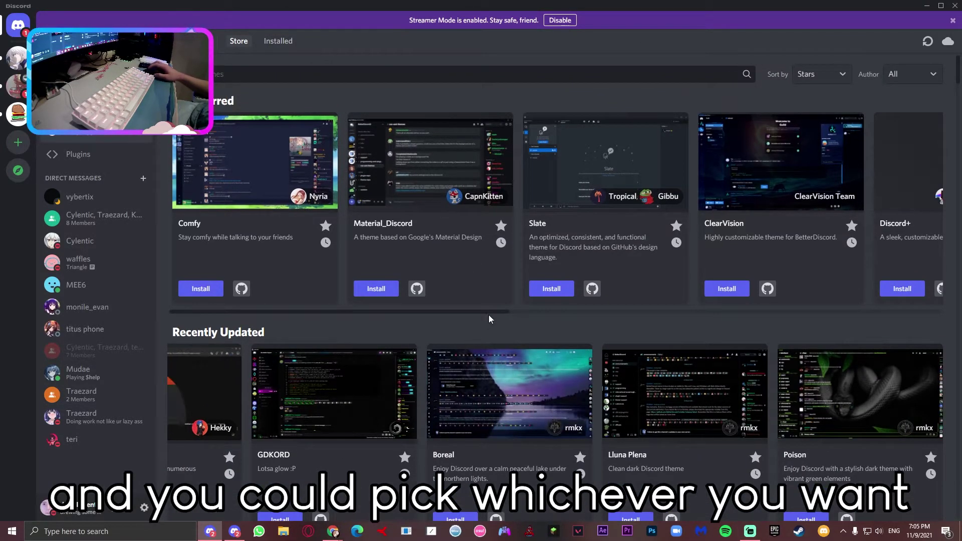
scroll(526, 320, down, 10)
click(589, 332)
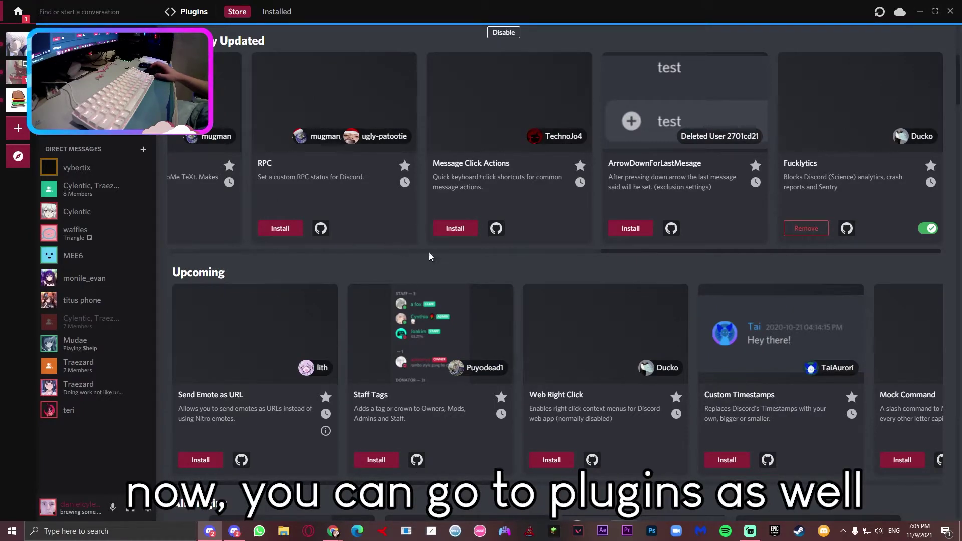
Install the Custom Volume Range plugin from the Recently Updated section of the GooseMod plugin store
drag(650, 254, 236, 254)
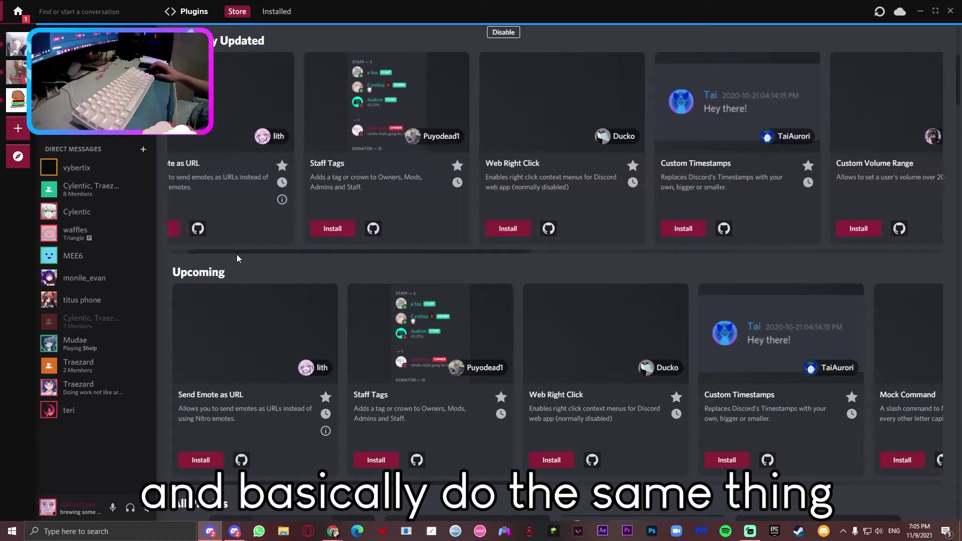
scroll(196, 254, right, 5)
click(321, 230)
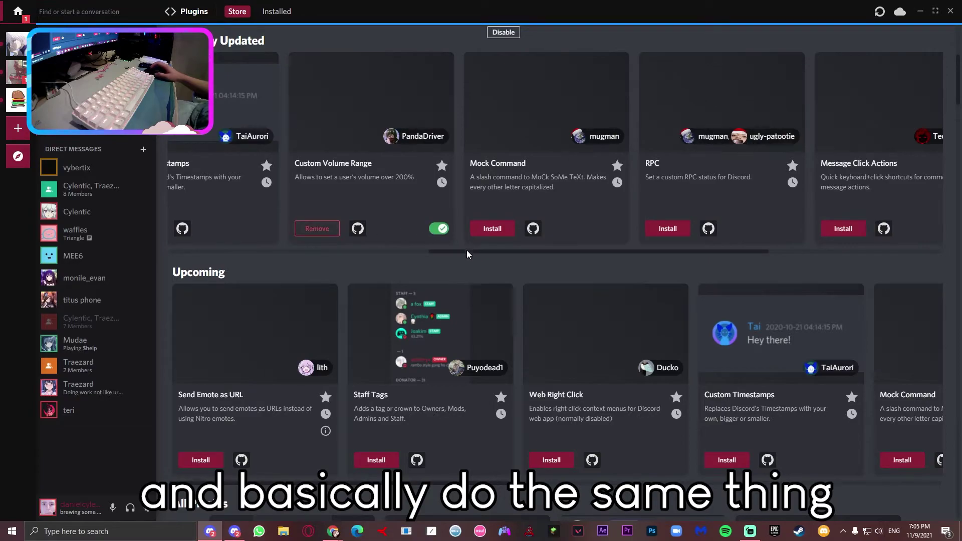
drag(467, 254, 640, 251)
Examine GooseMod in Discord's user settings, including its Settings page and the Custom CSS, Custom Volume Range and Fucklytics module pages
click(150, 501)
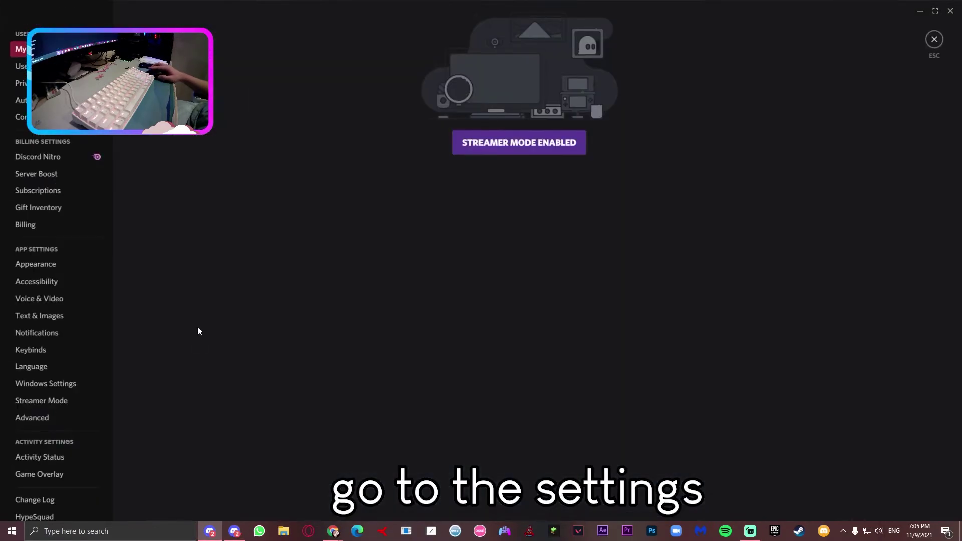
scroll(64, 425, down, 6)
click(61, 328)
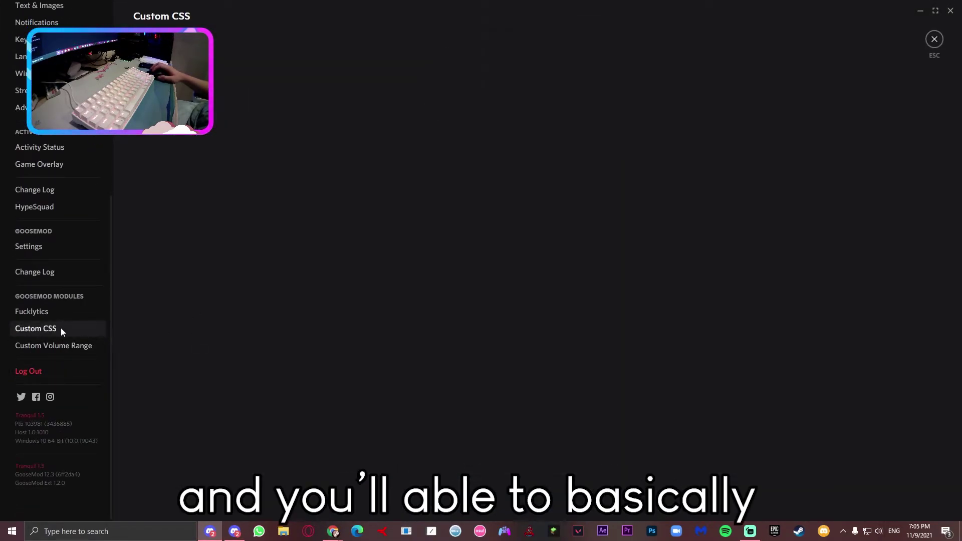
click(69, 346)
click(79, 334)
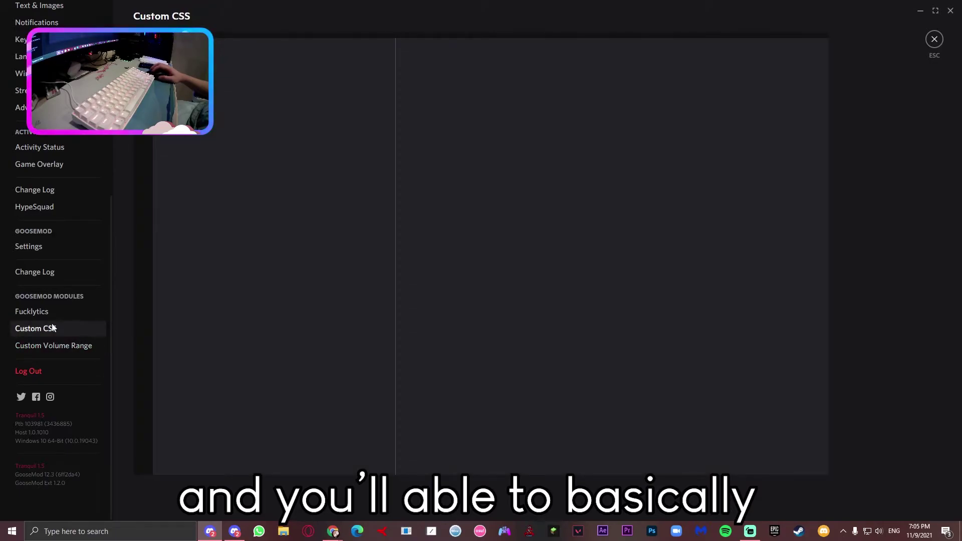
click(64, 314)
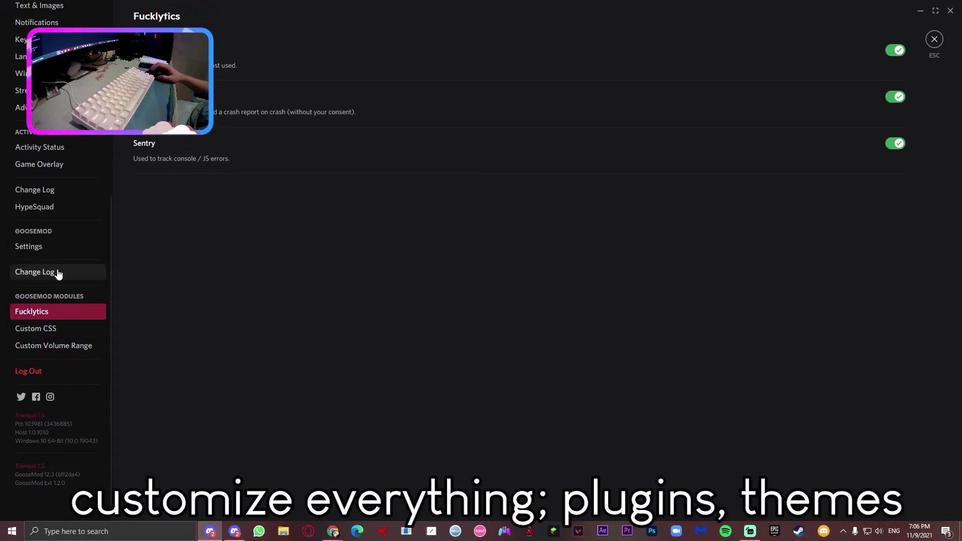
click(75, 248)
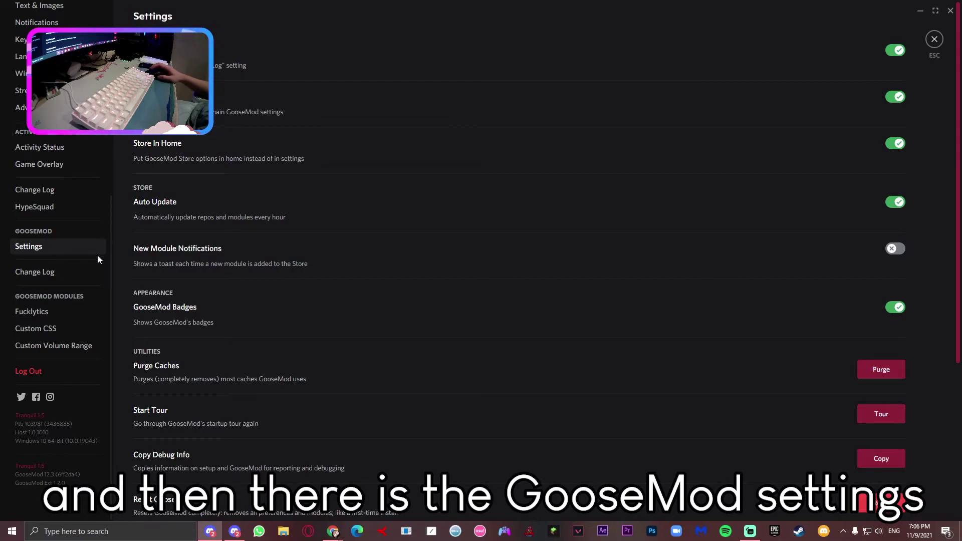
scroll(597, 252, down, 4)
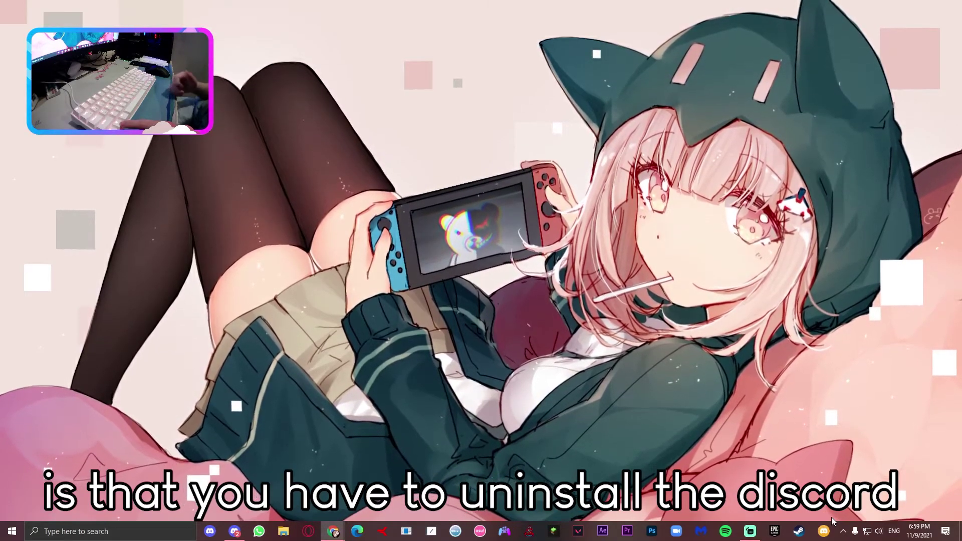
Open Windows' Add or remove programs and filter the installed apps by "discord"
key(super)
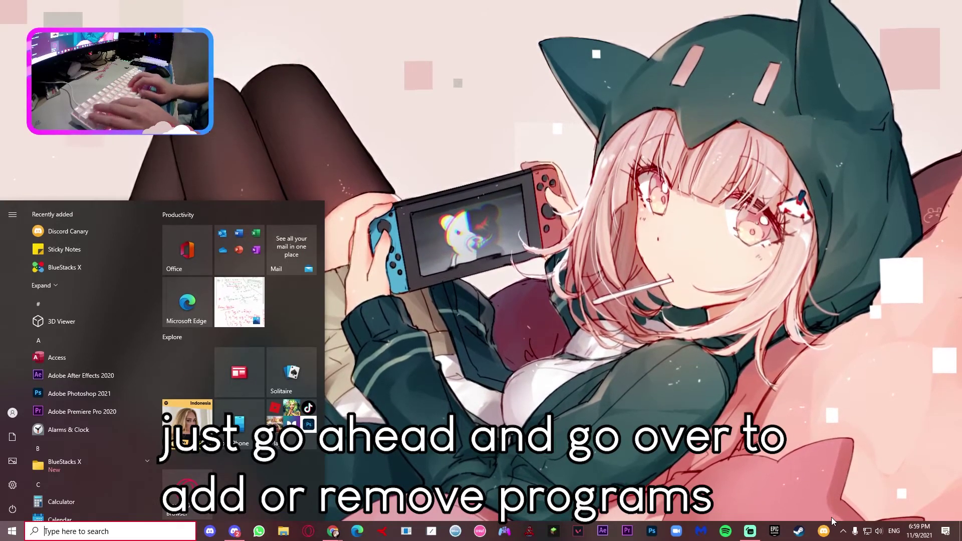
text(add or remove programs)
key(Return)
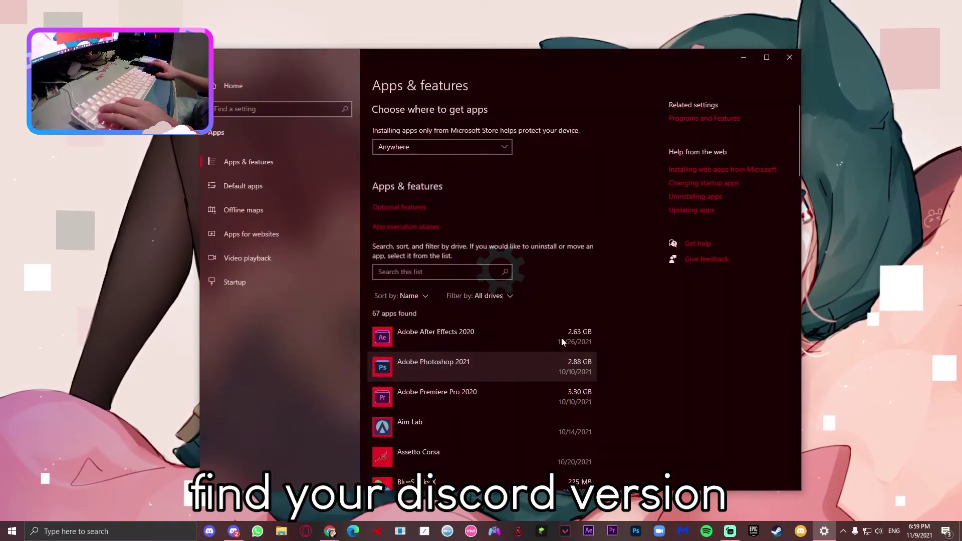
click(448, 272)
text(discord)
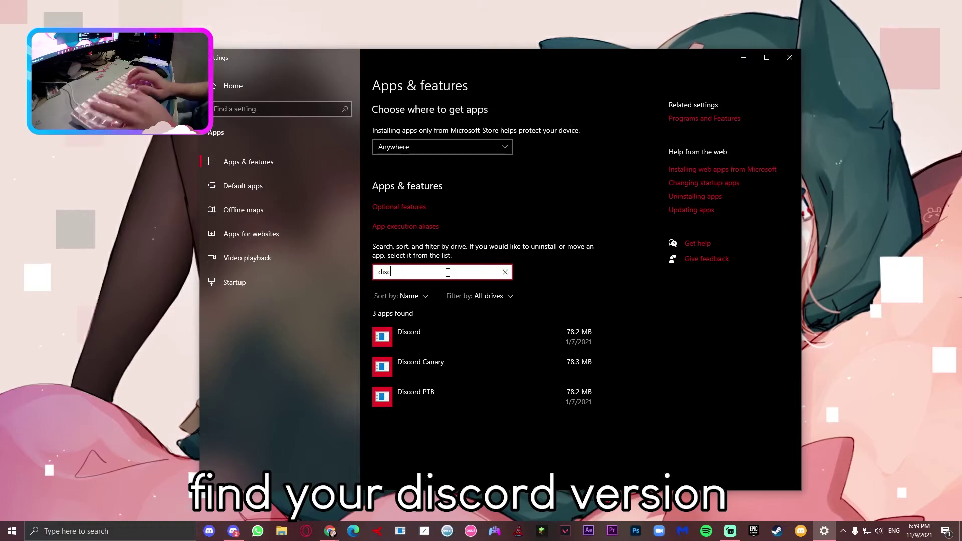
Uninstall Discord Canary and close the Windows Settings window
click(511, 362)
click(578, 407)
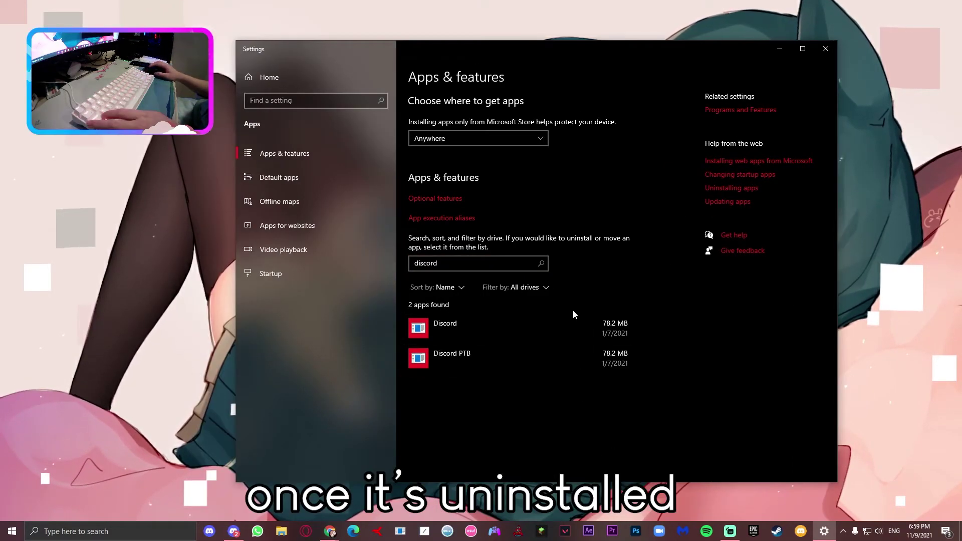
key(alt+F4)
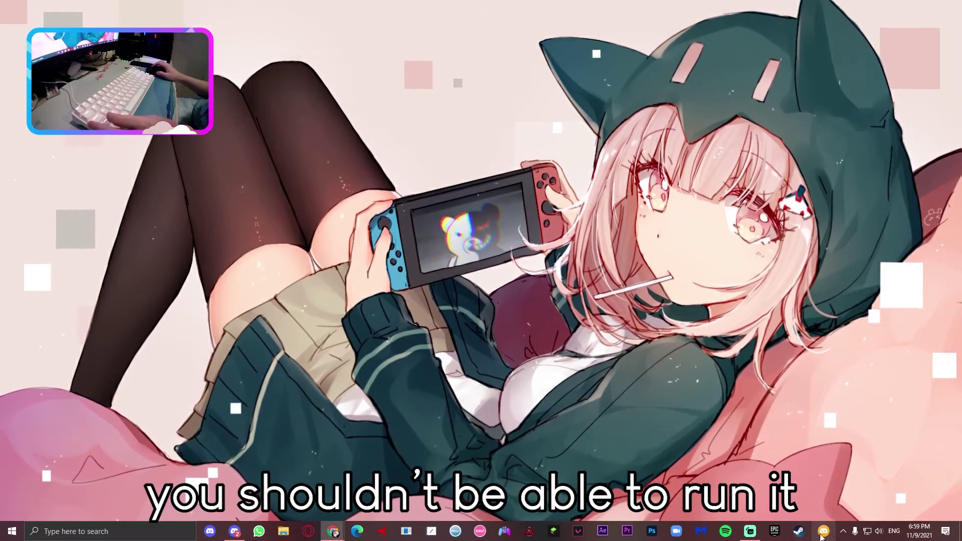
key(super)
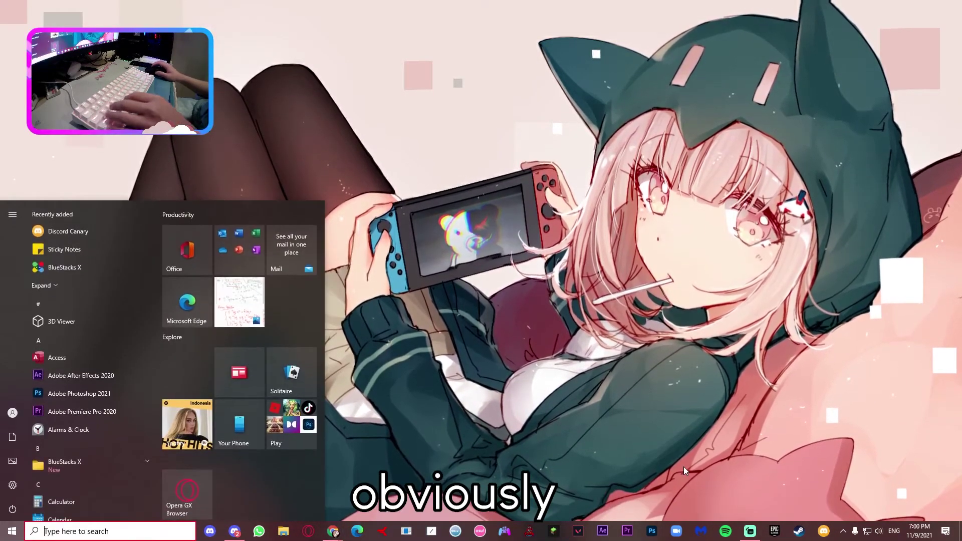
key(super)
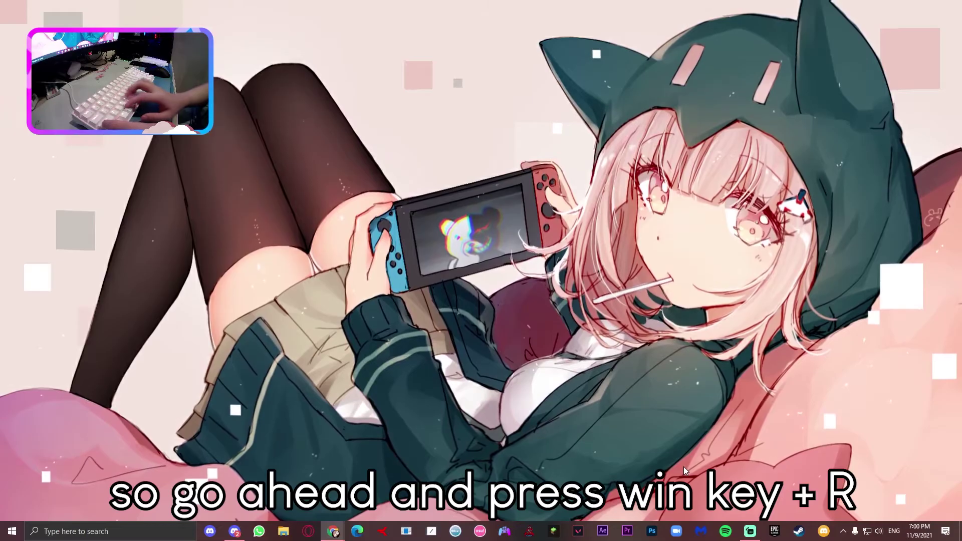
Open the AppData Roaming folder through the Run dialog and delete its discordcanary folder
key(super+r)
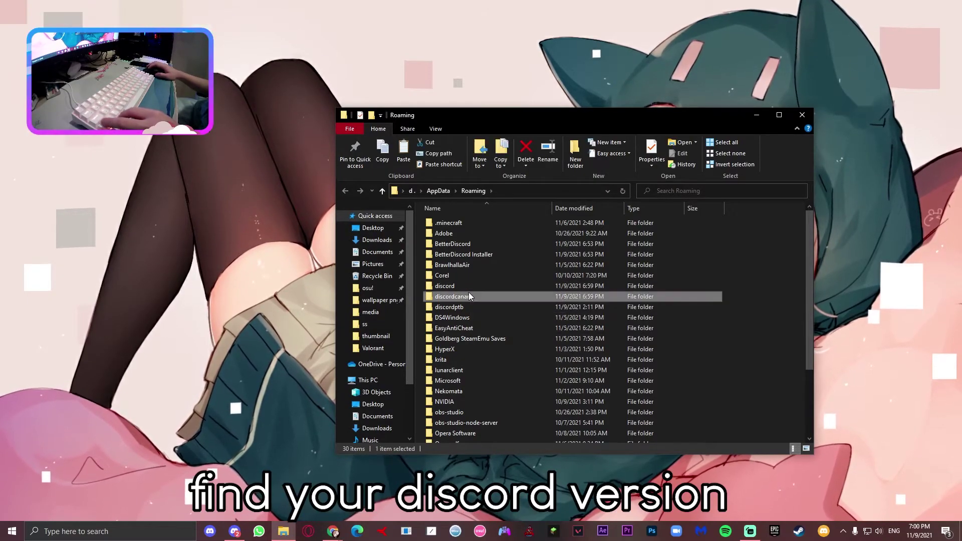
key(Delete)
key(super)
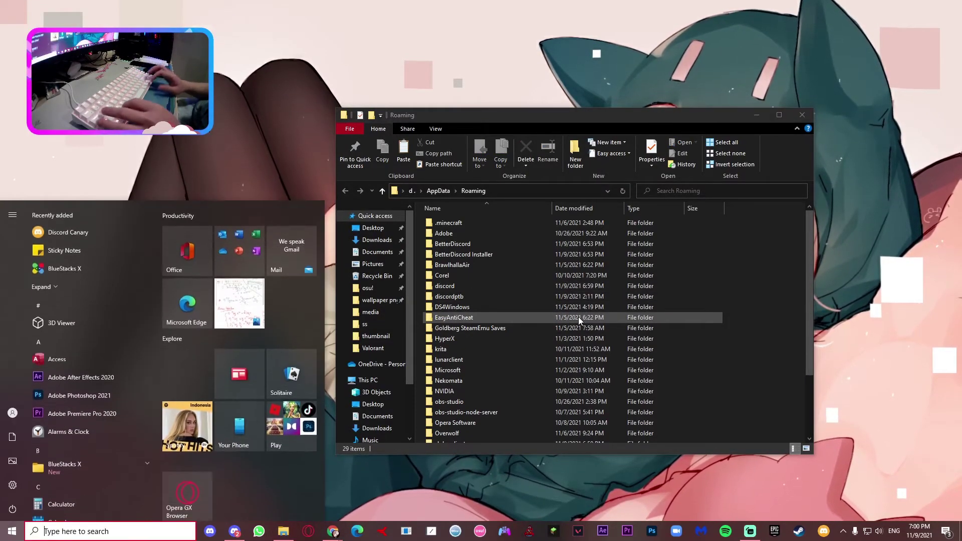
click(338, 182)
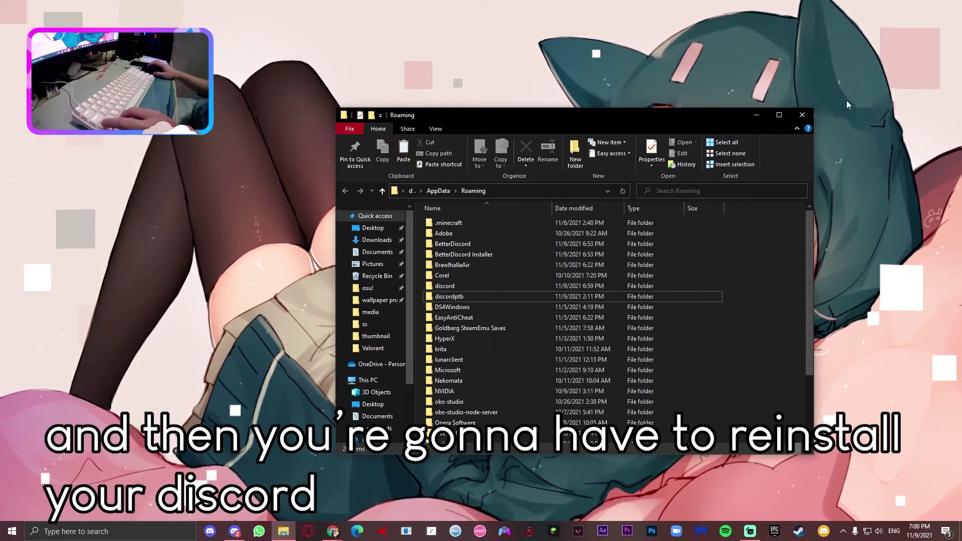
Reinstall Discord Canary by running DiscordCanarySetup.exe from the Downloads folder, closing File Explorer, and exit Discord's user settings
click(355, 426)
click(452, 237)
double_click(452, 247)
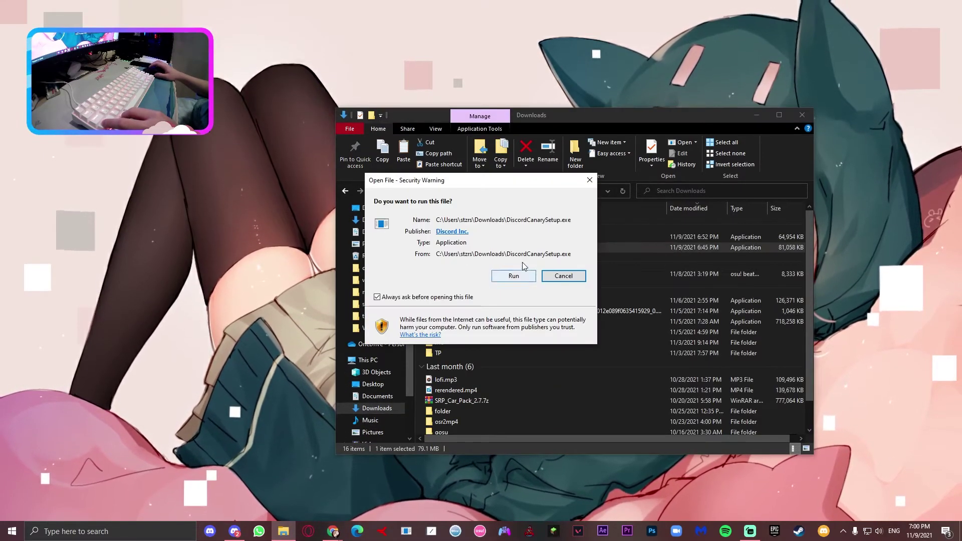
click(519, 272)
scroll(630, 340, down, 2)
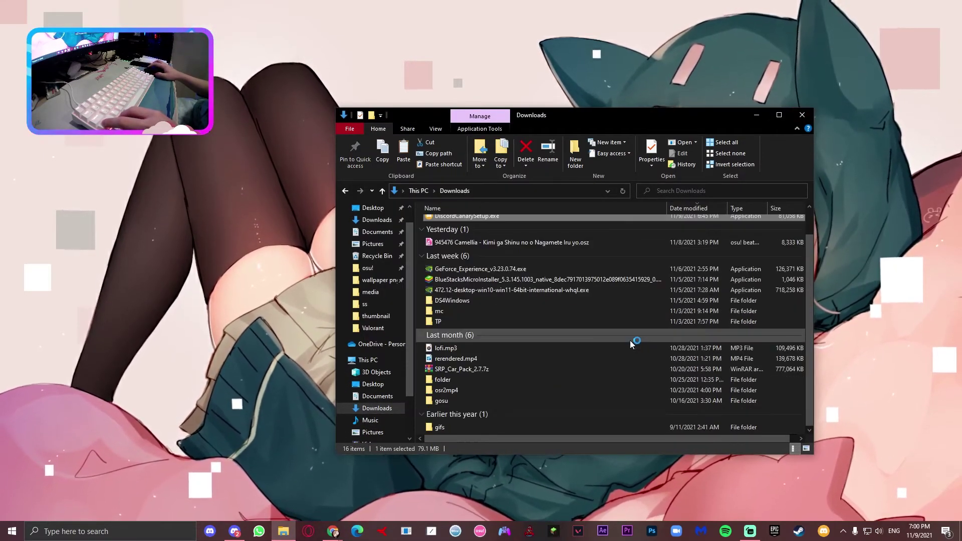
click(801, 116)
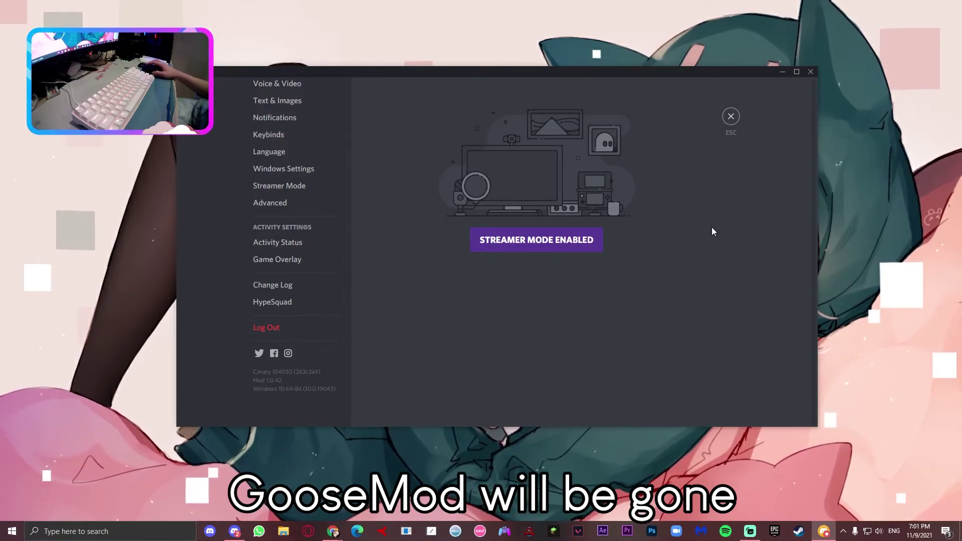
click(730, 116)
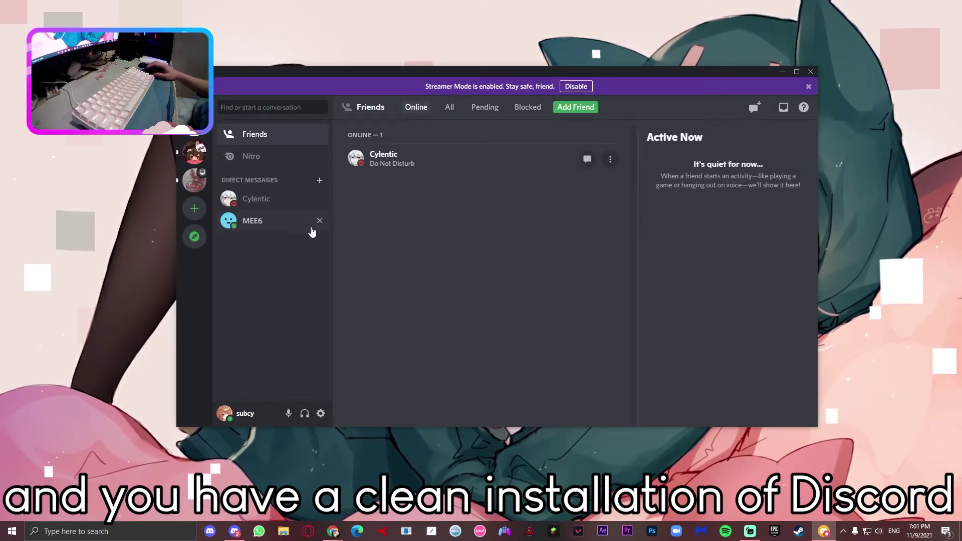